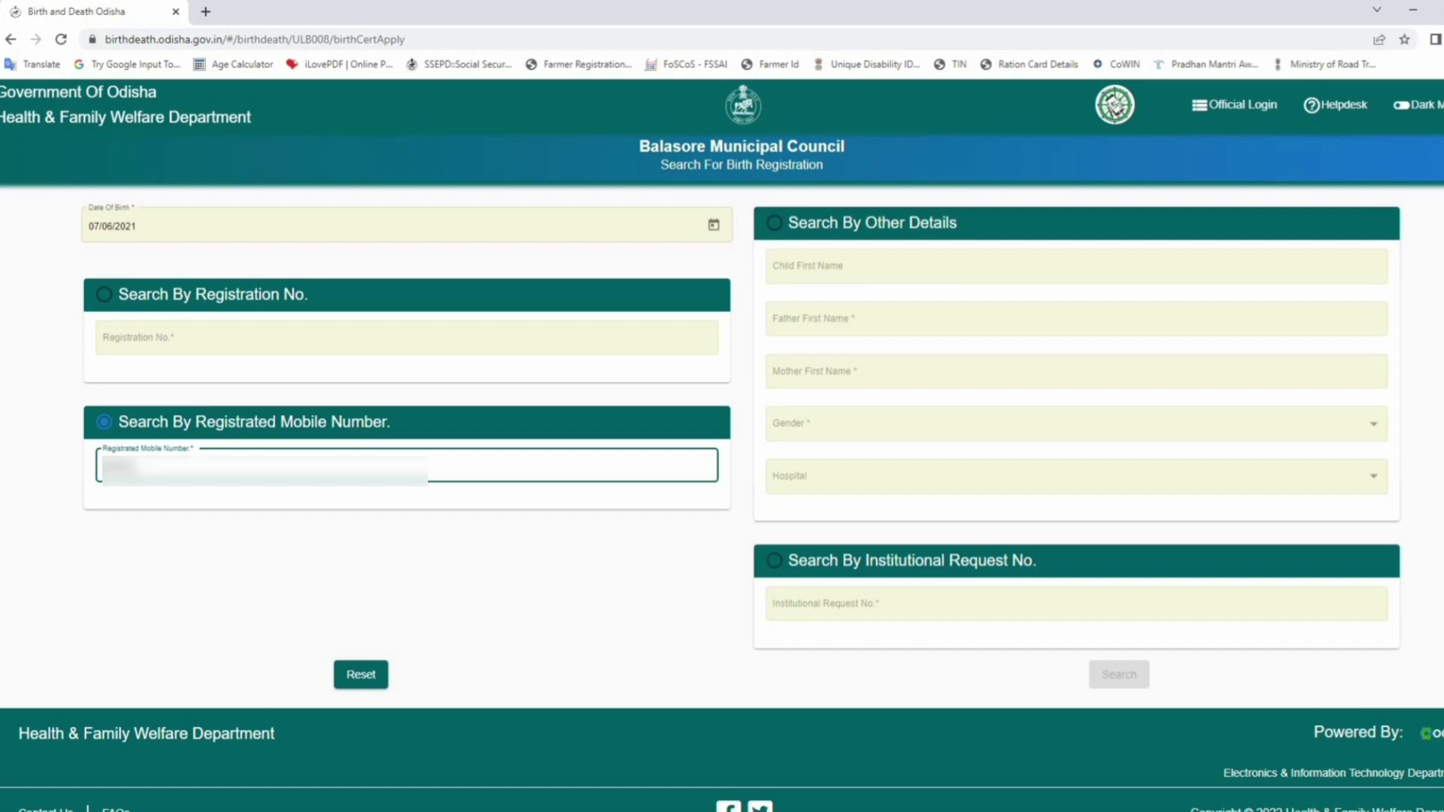
- Finish entering the mobile number and search, finding one Registered birth record
text(3456)
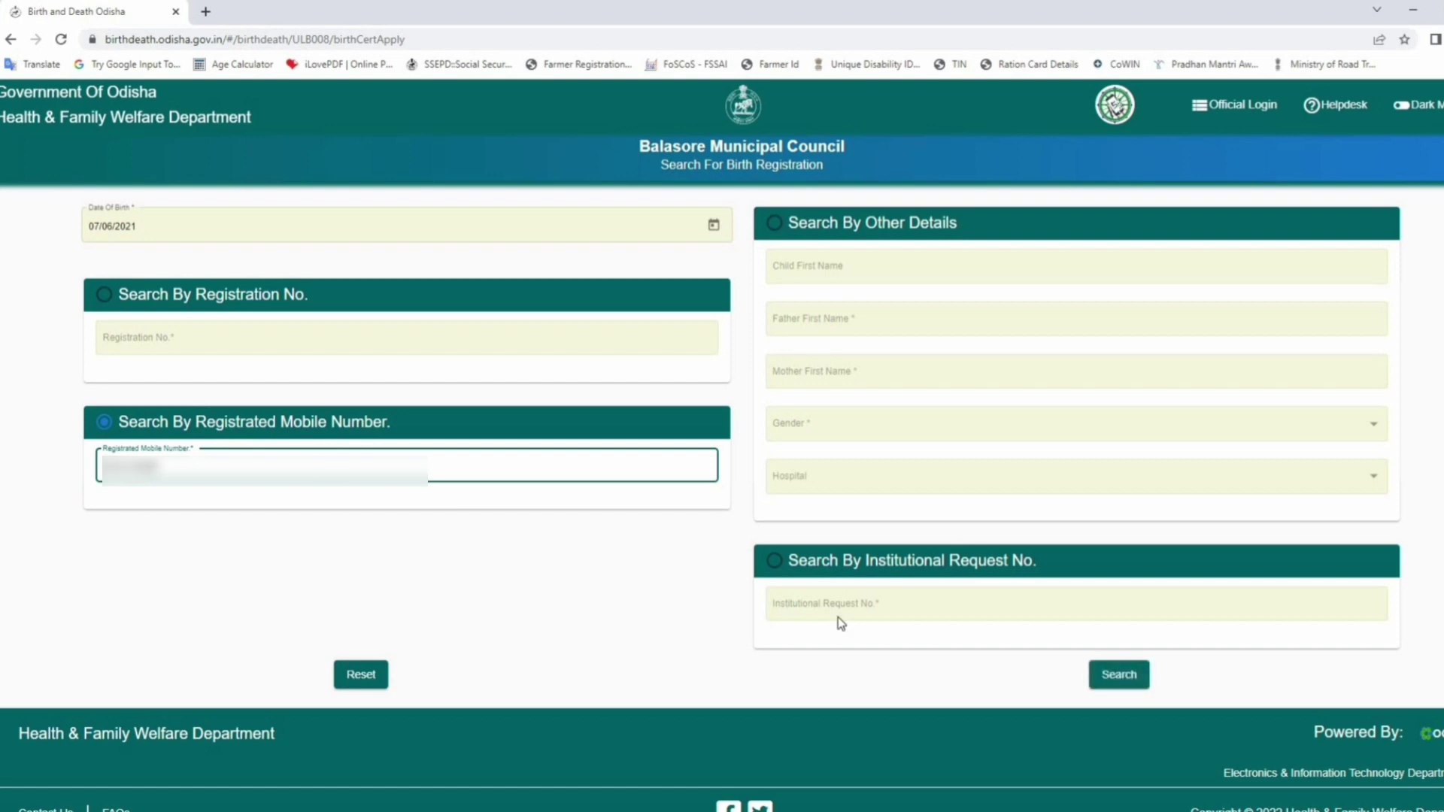
click(1120, 675)
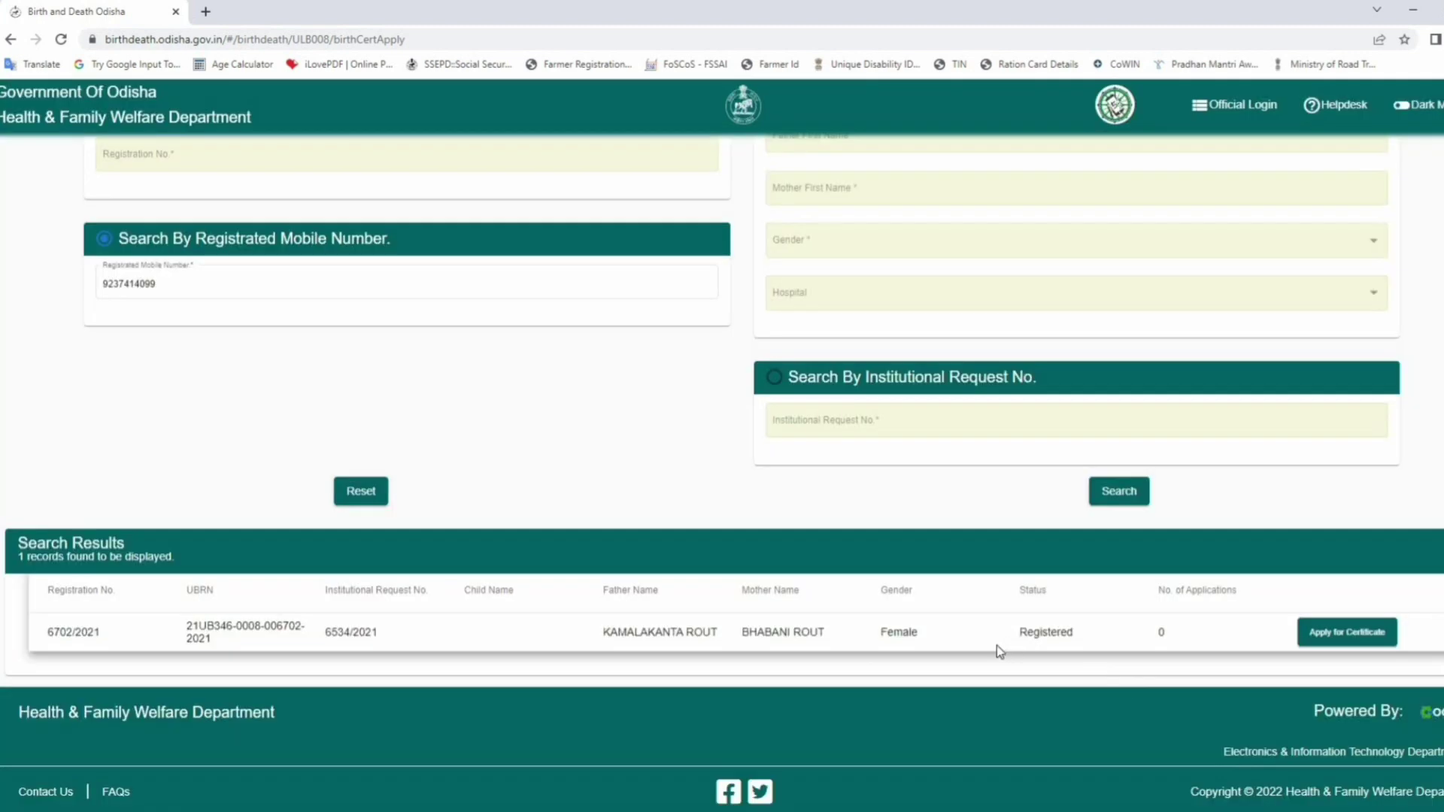
scroll(376, 643, up, 1)
scroll(60, 662, down, 1)
- Open the Birth Certificate Application Form for the found record
click(1360, 634)
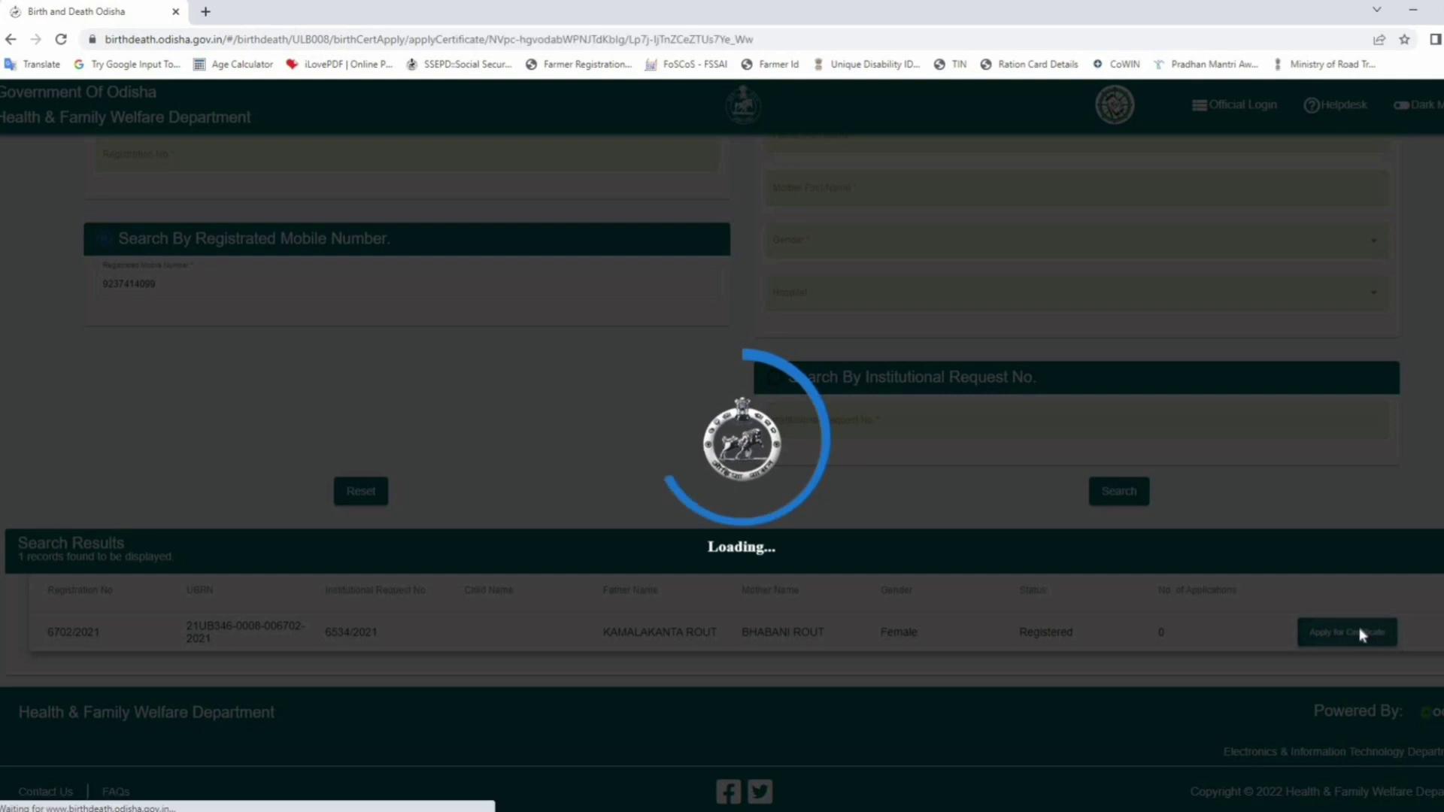
scroll(766, 547, up, 3)
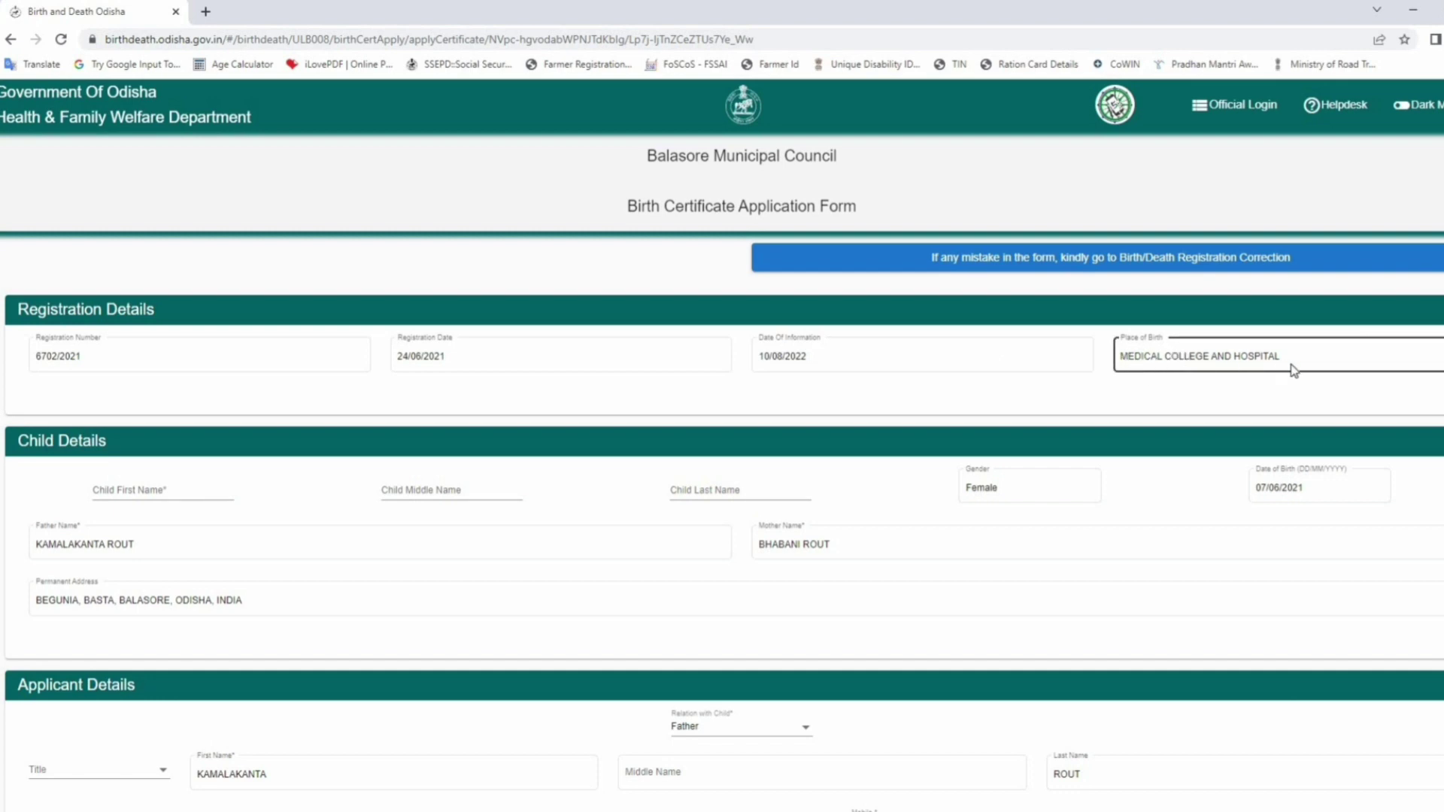
scroll(567, 444, down, 1)
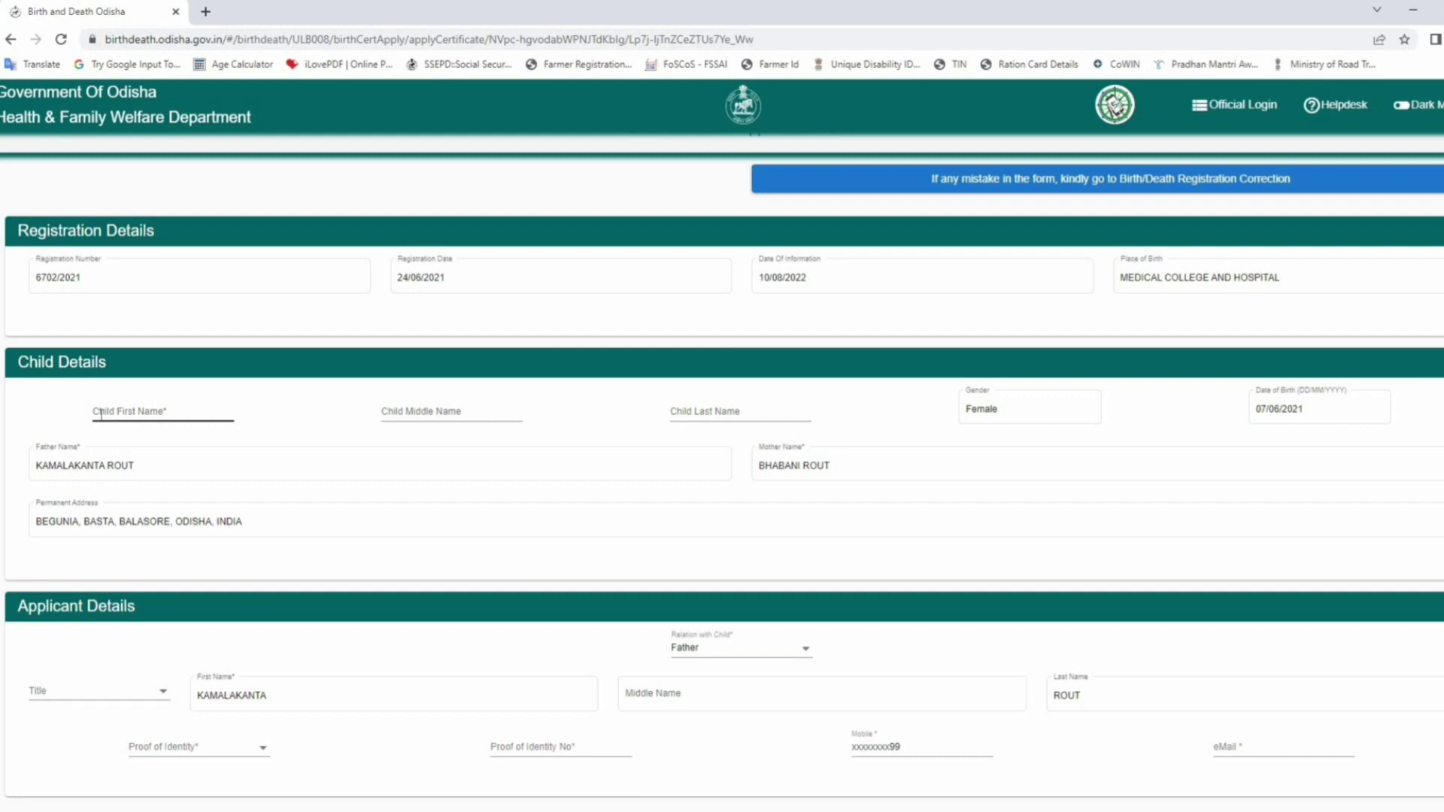
- Enter the child's first, middle and last names in the Child Details fields
click(125, 409)
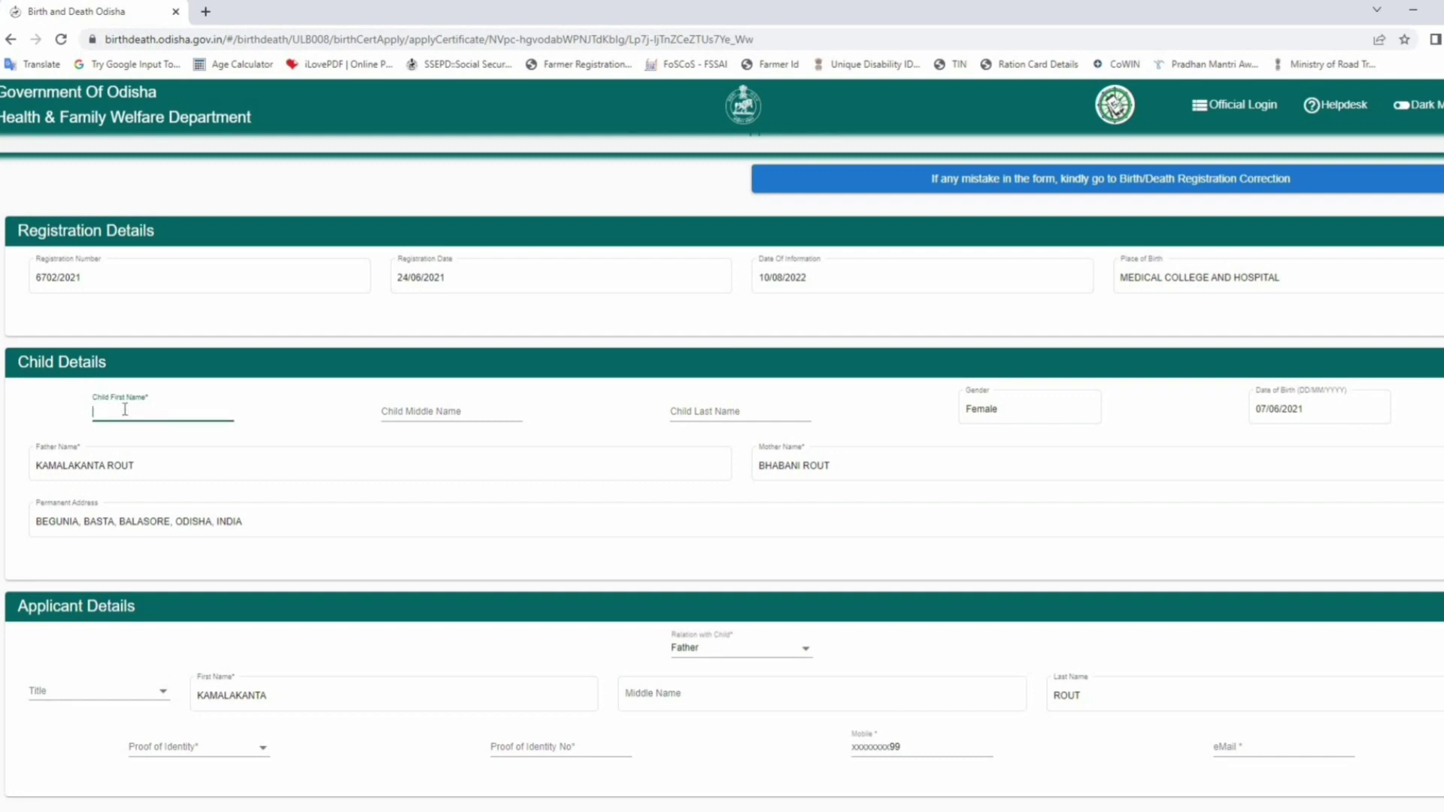
scroll(124, 409, up, 1)
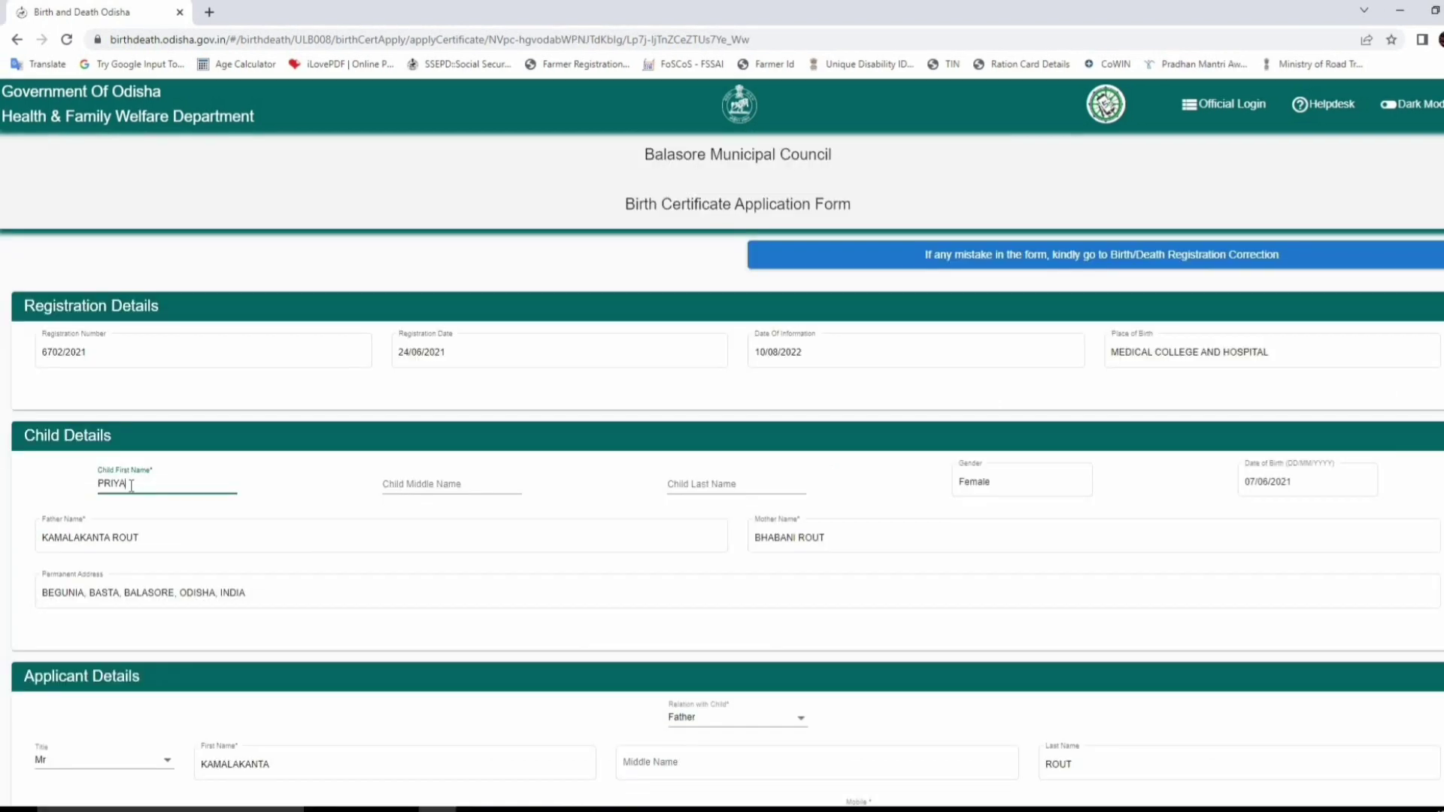
click(433, 485)
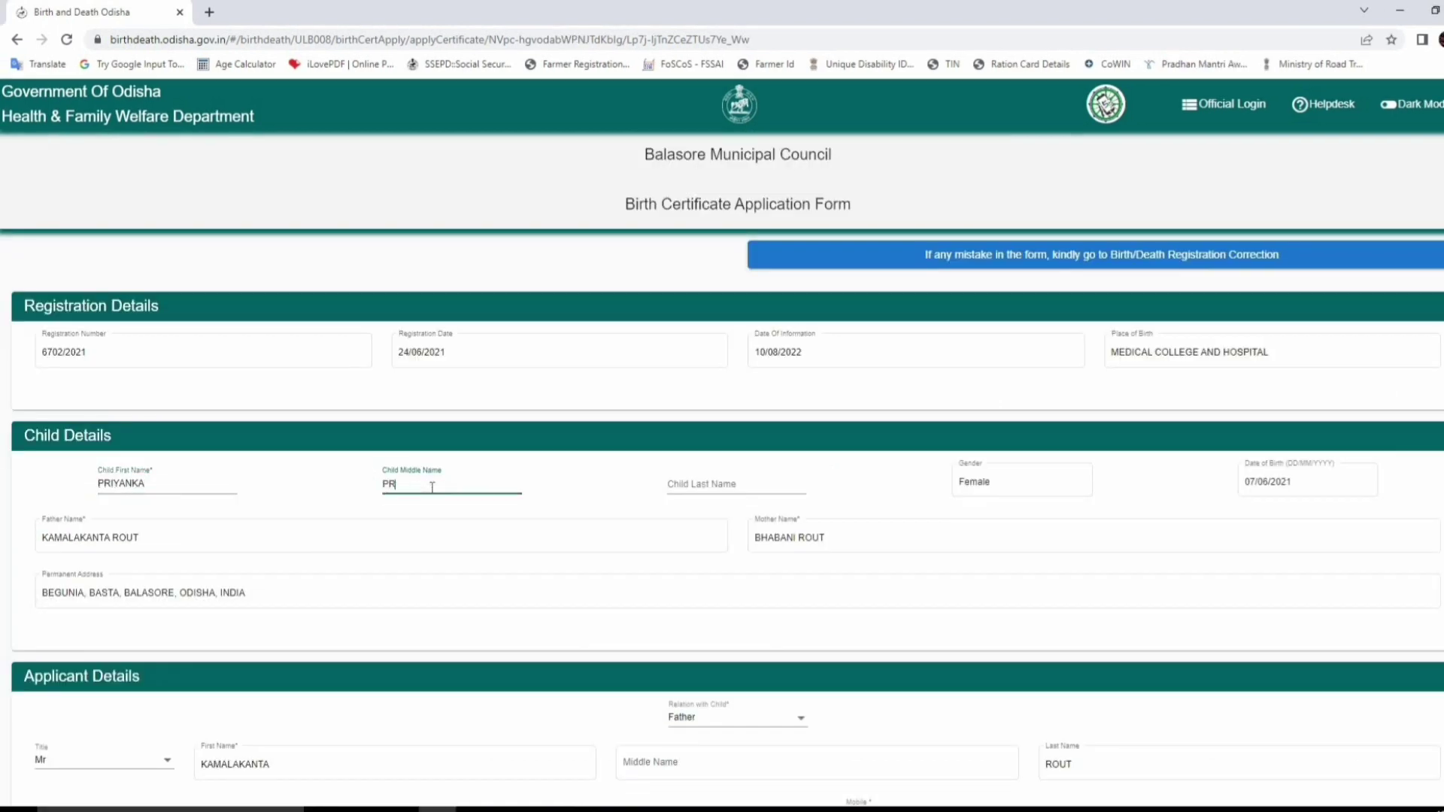
click(685, 487)
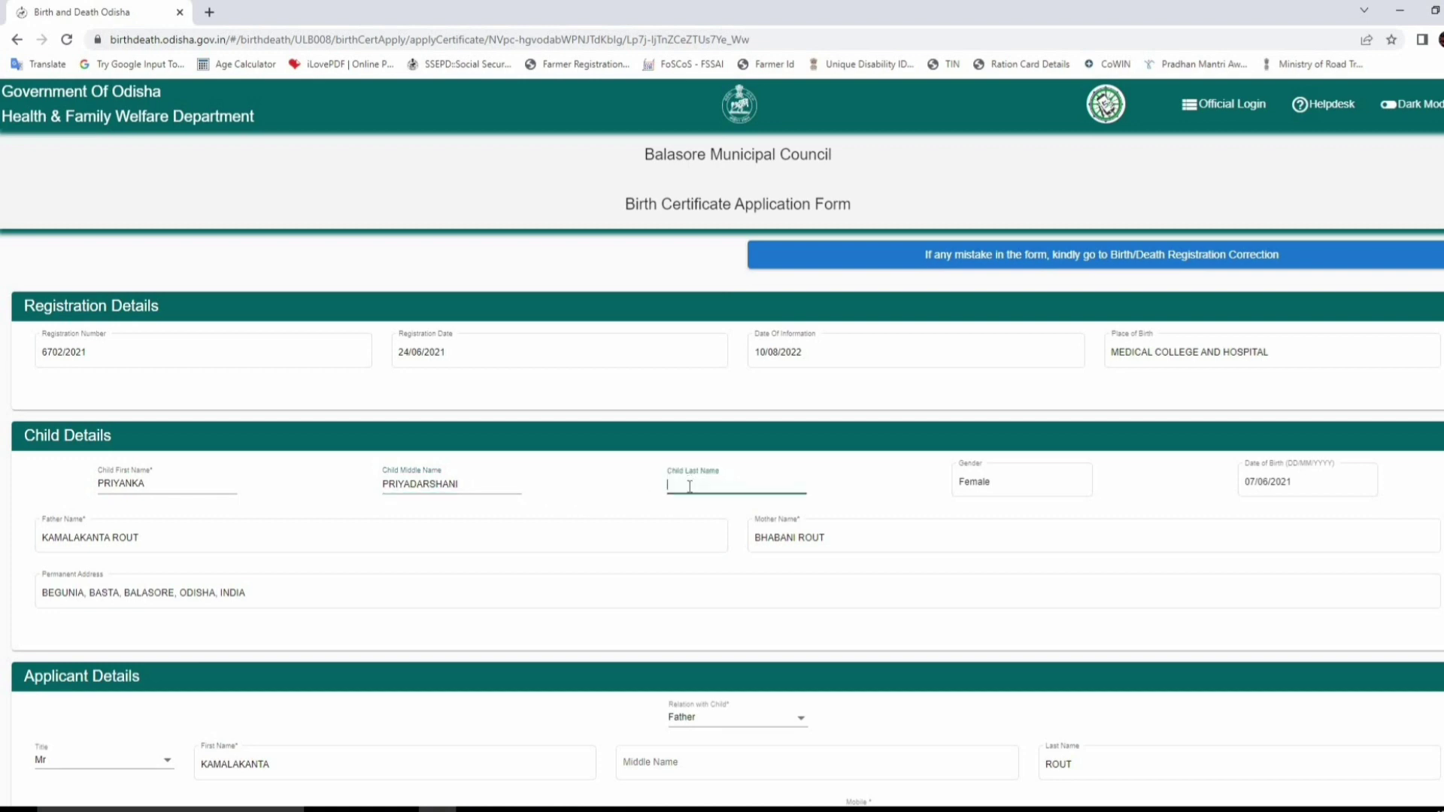
scroll(429, 511, down, 1)
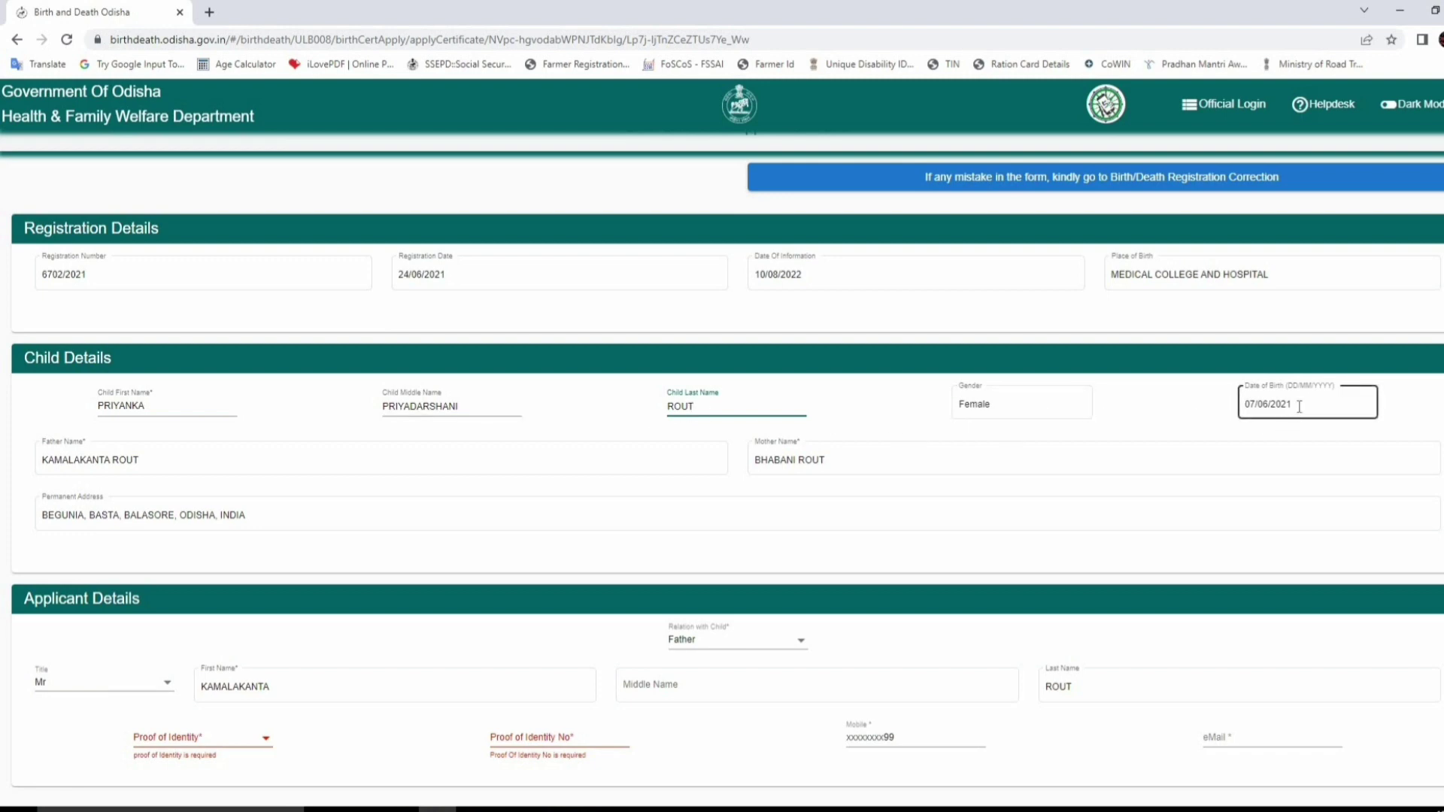
- Select Aadhaar Card as the applicant's proof of identity
scroll(296, 523, down, 2)
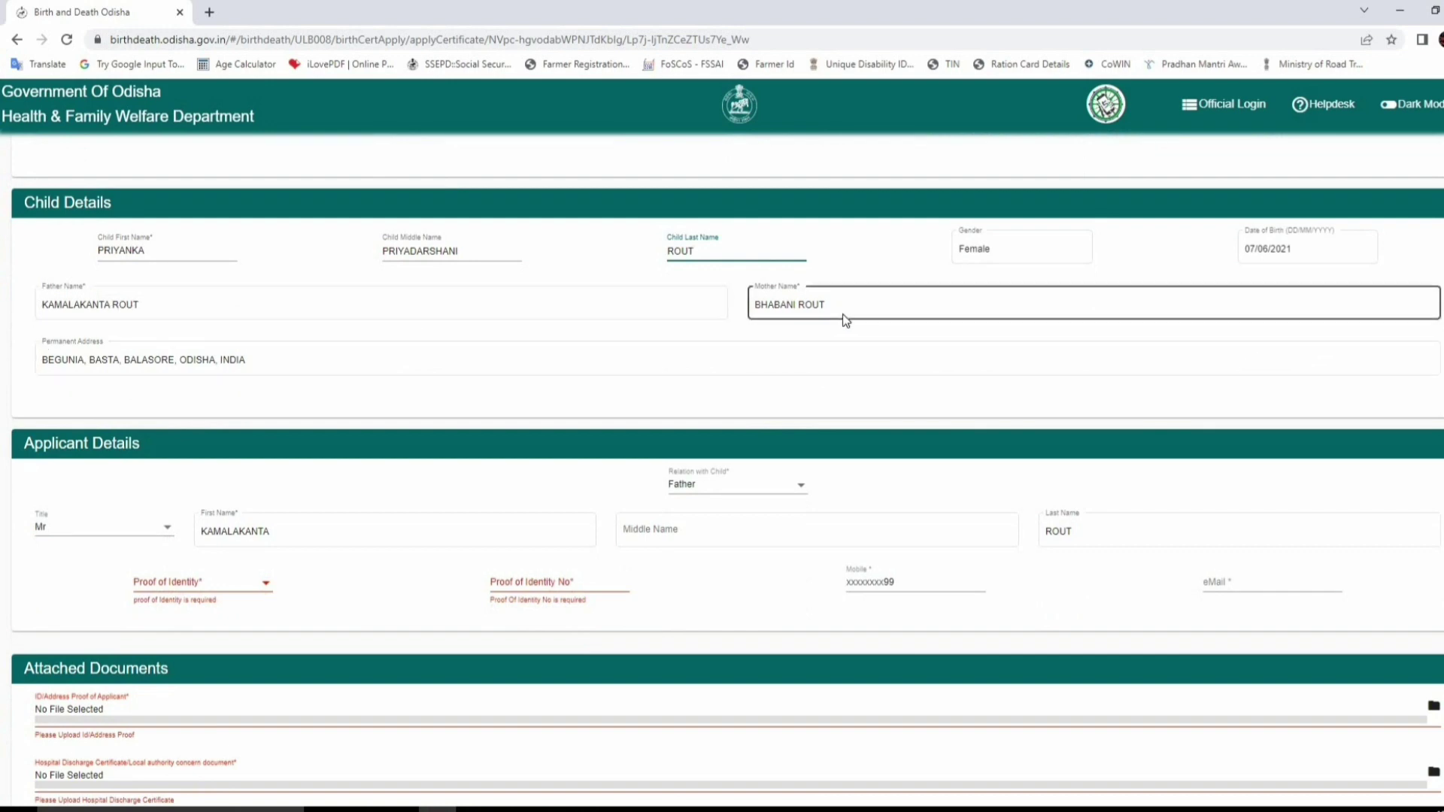
scroll(367, 358, down, 1)
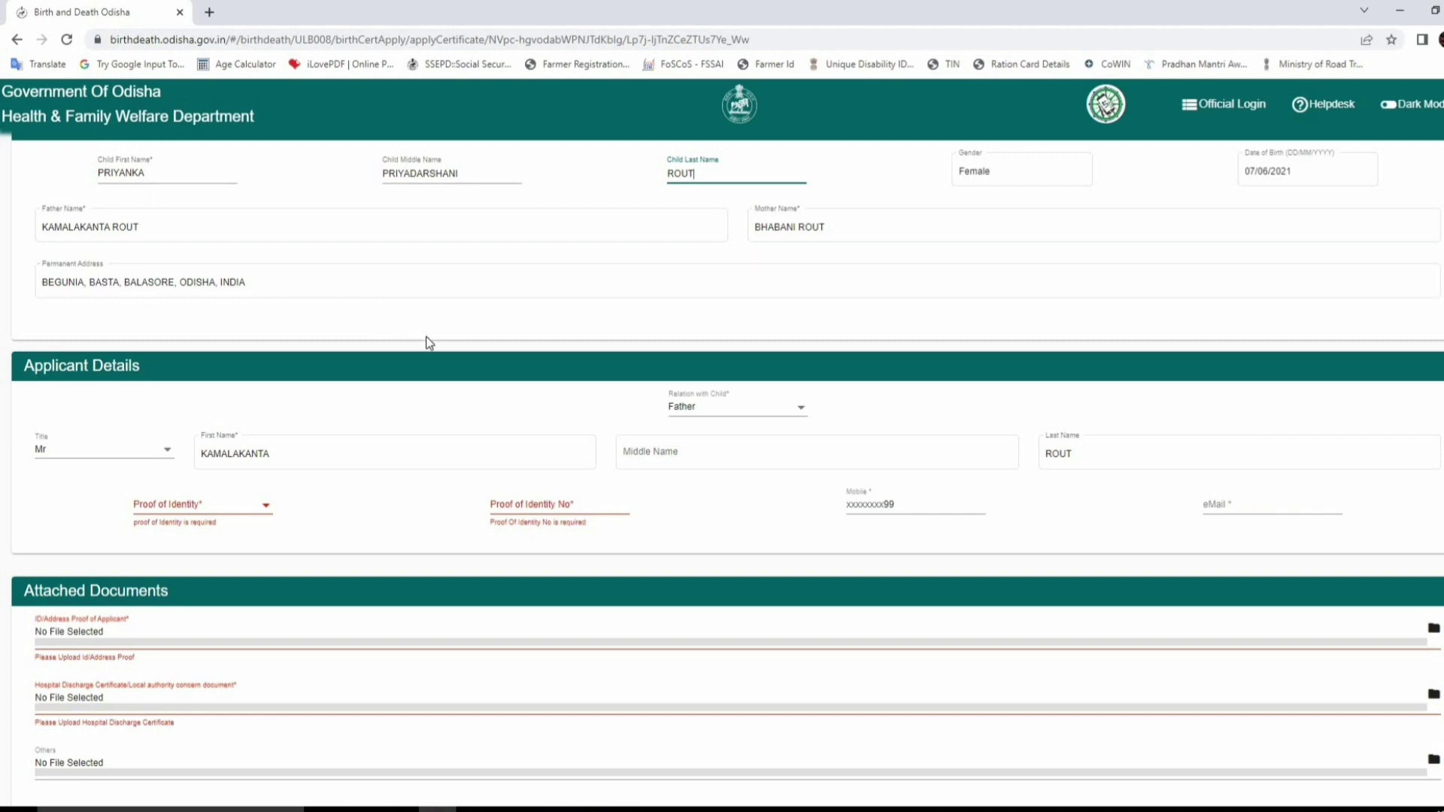
scroll(426, 338, down, 2)
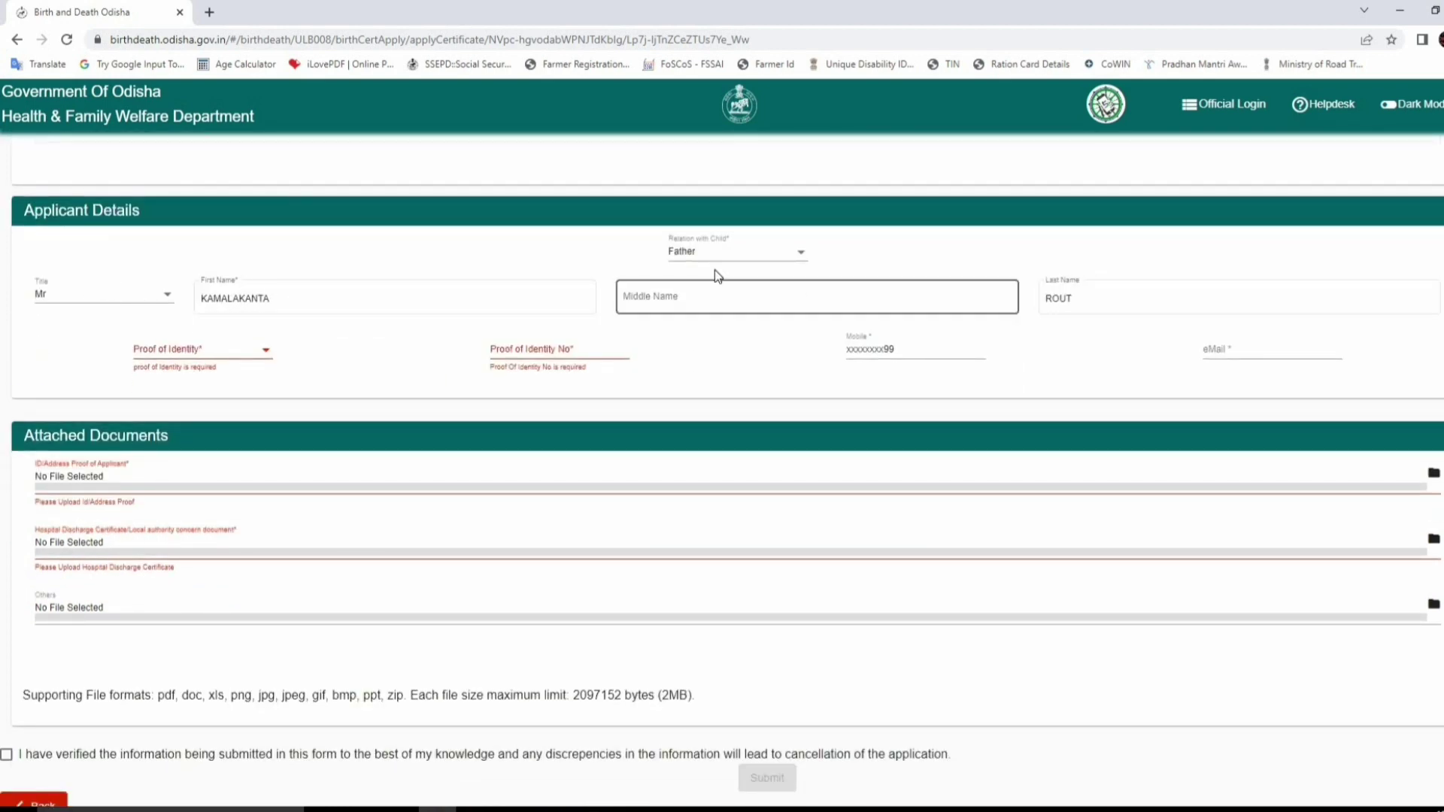
click(185, 355)
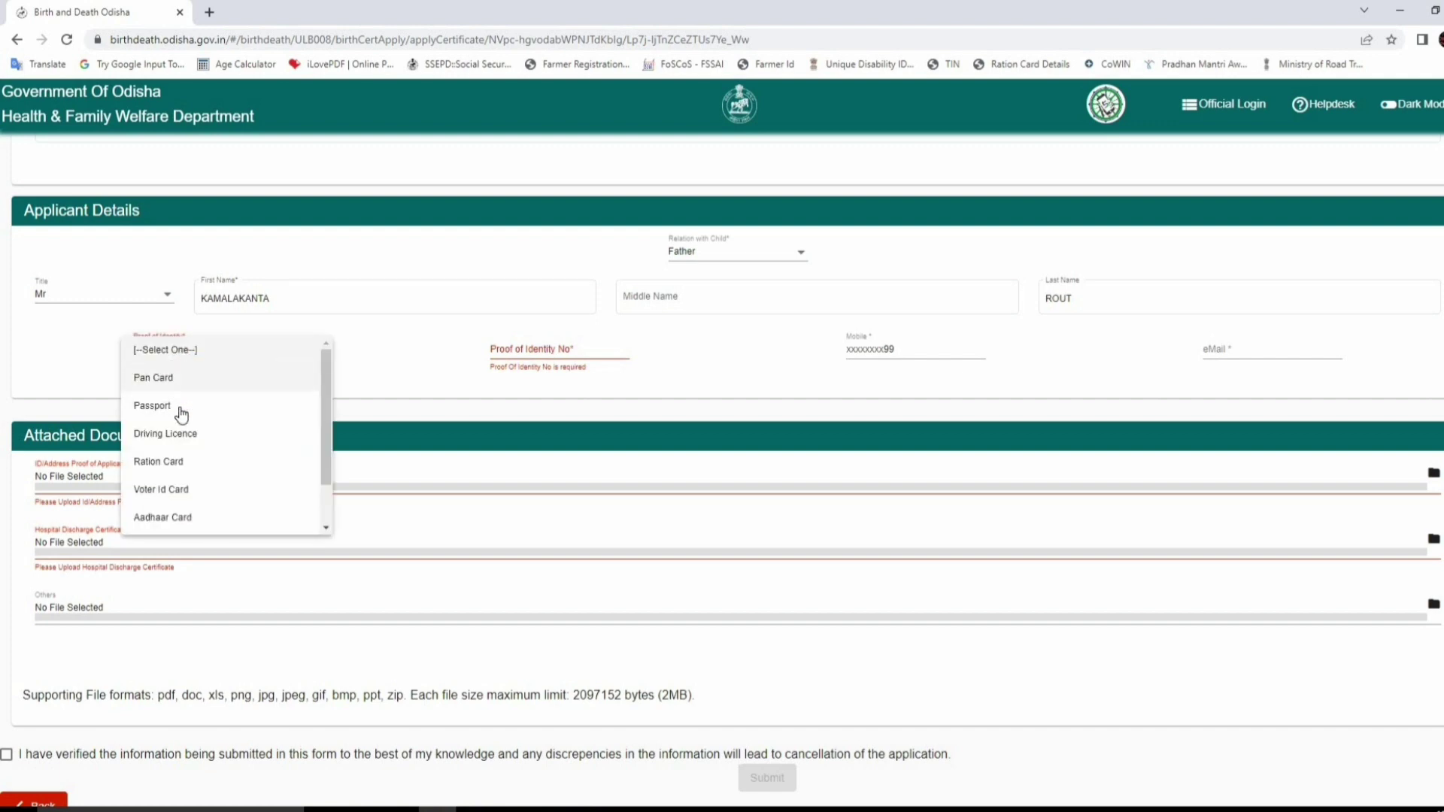
scroll(164, 470, down, 1)
click(167, 470)
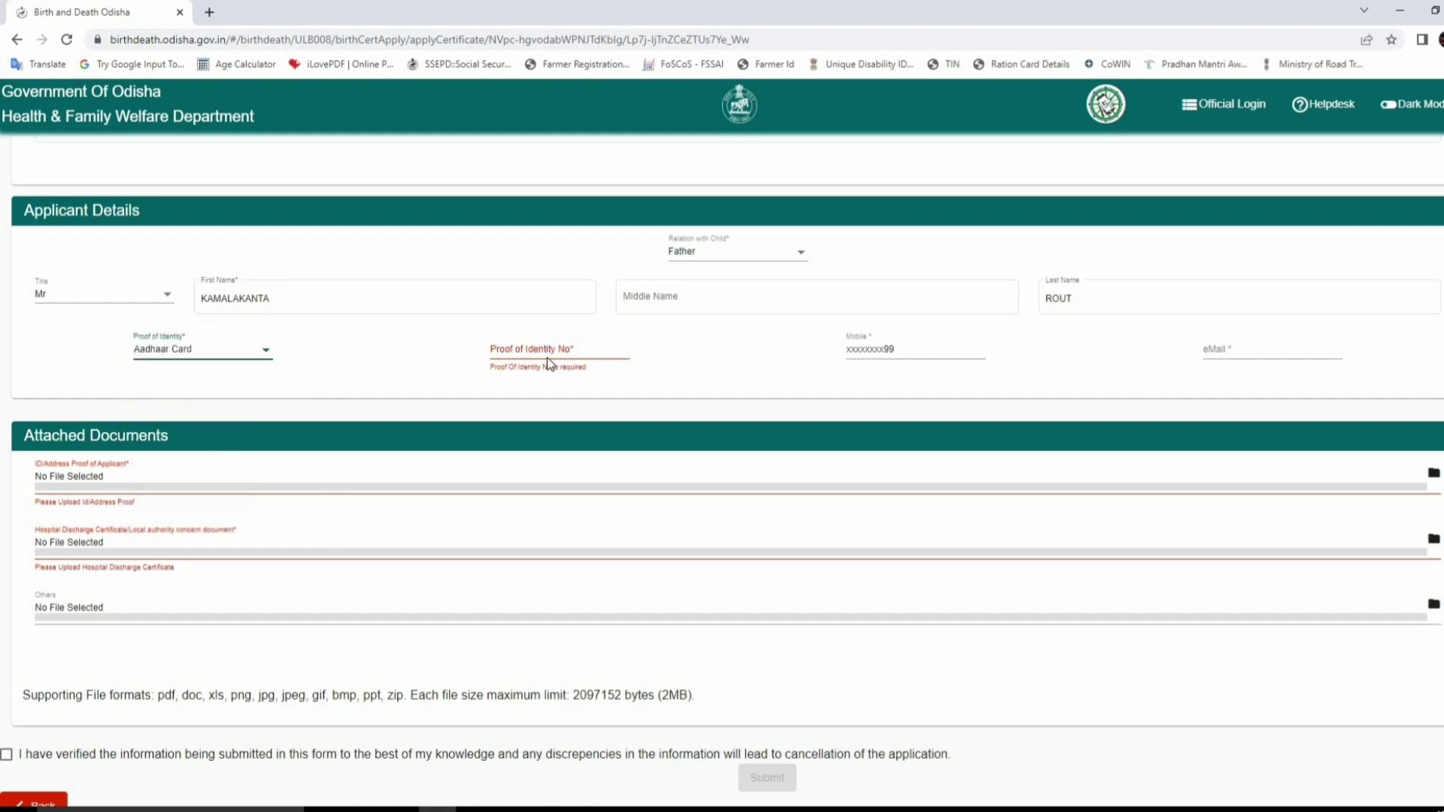
- Enter the Aadhaar card number and the applicant's e-mail address
click(532, 346)
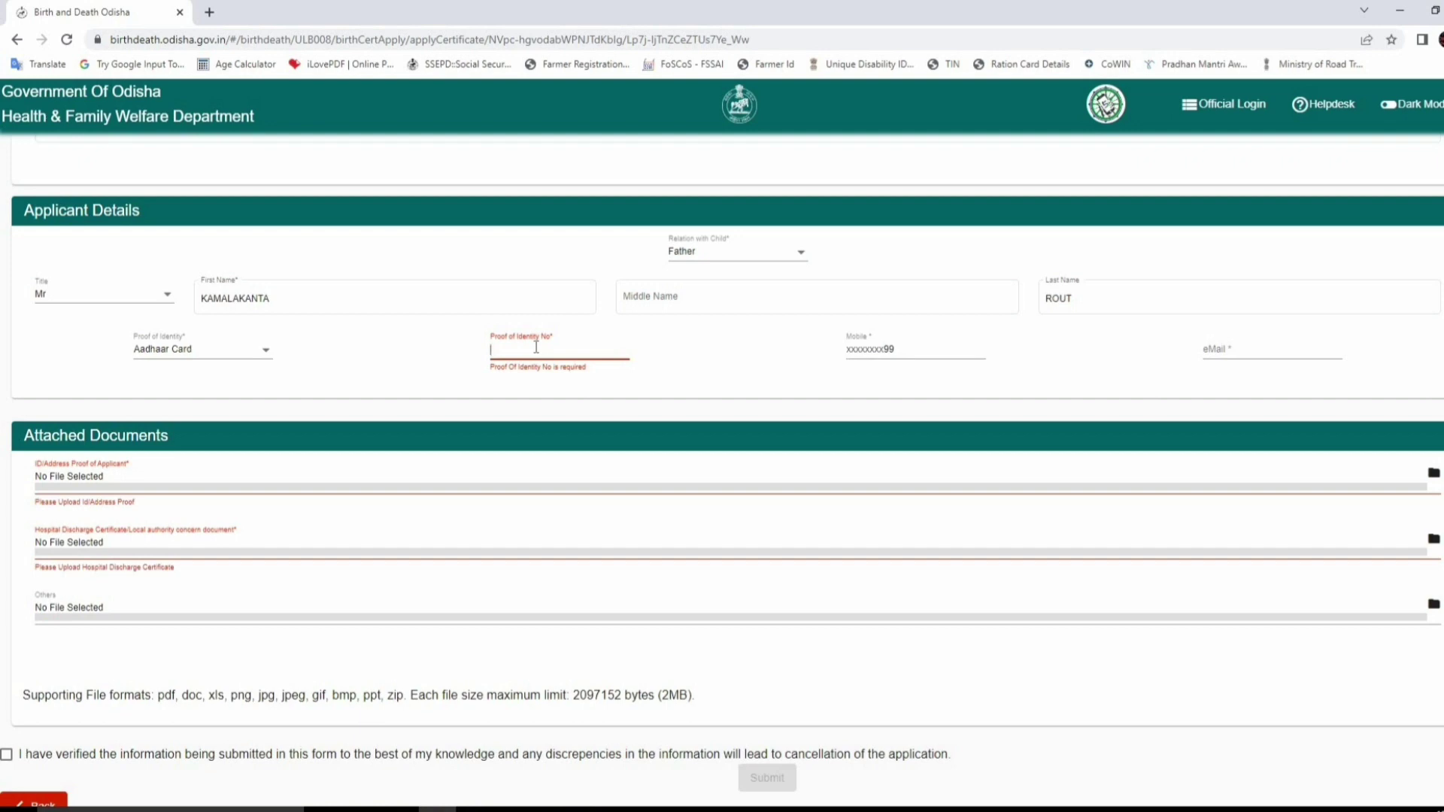
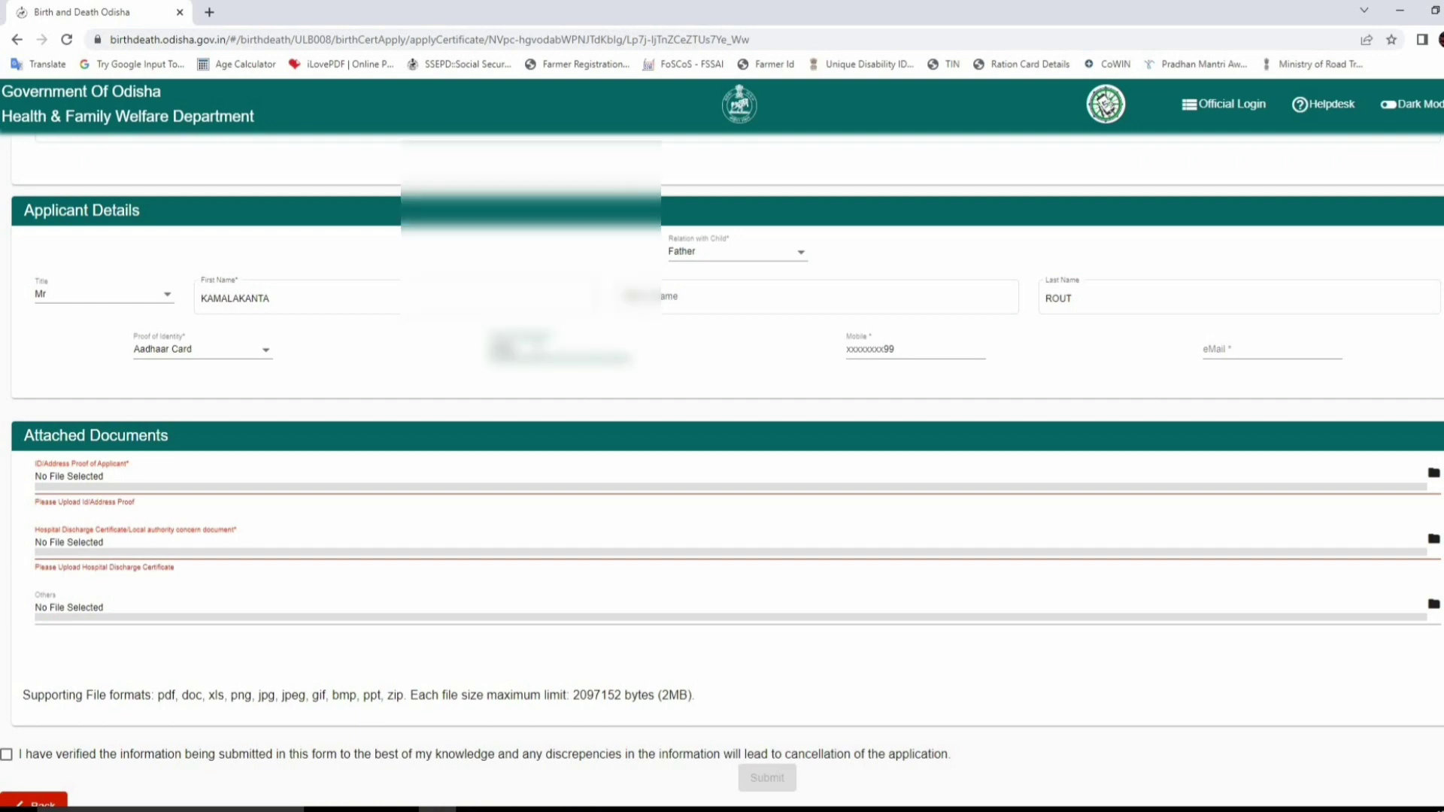
click(914, 352)
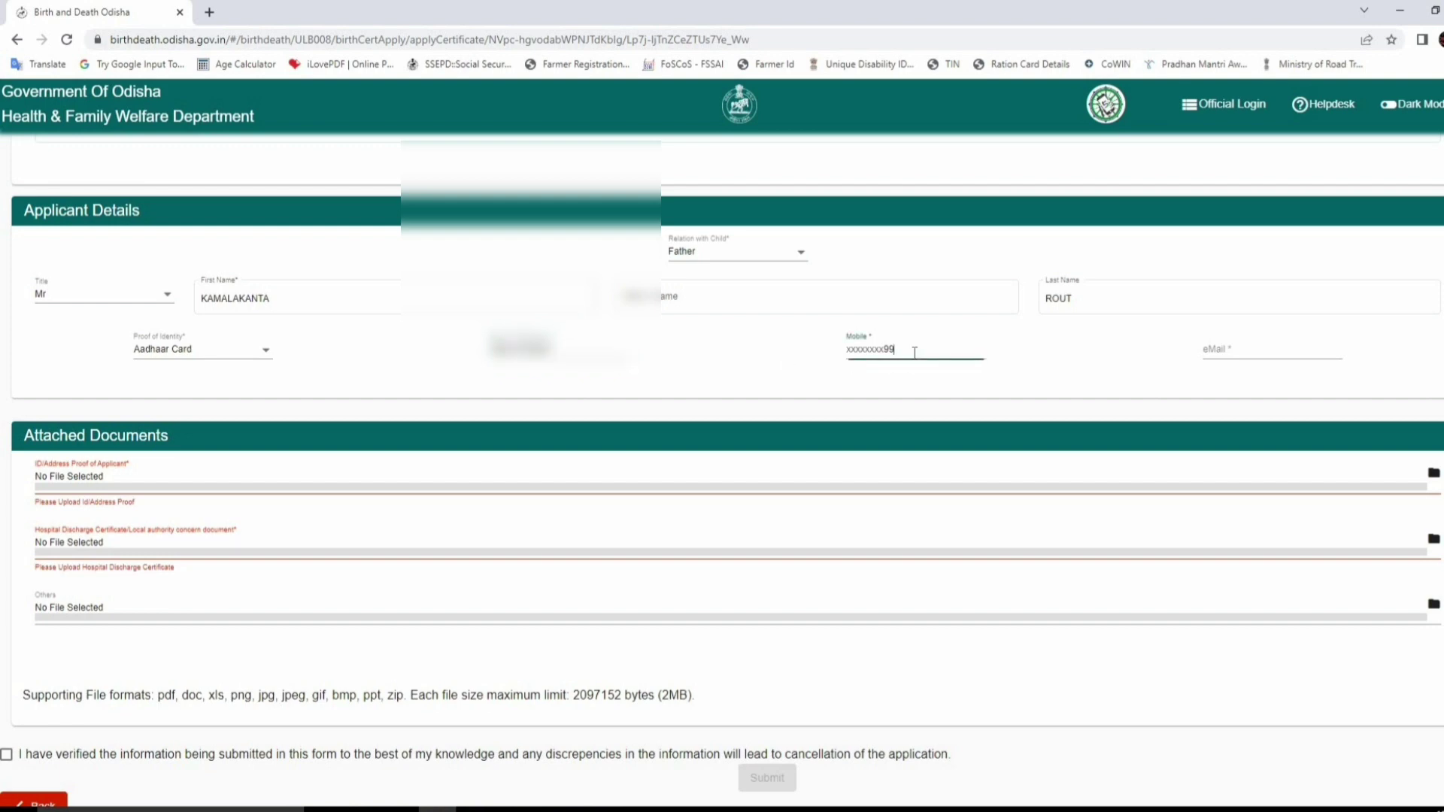
click(1230, 352)
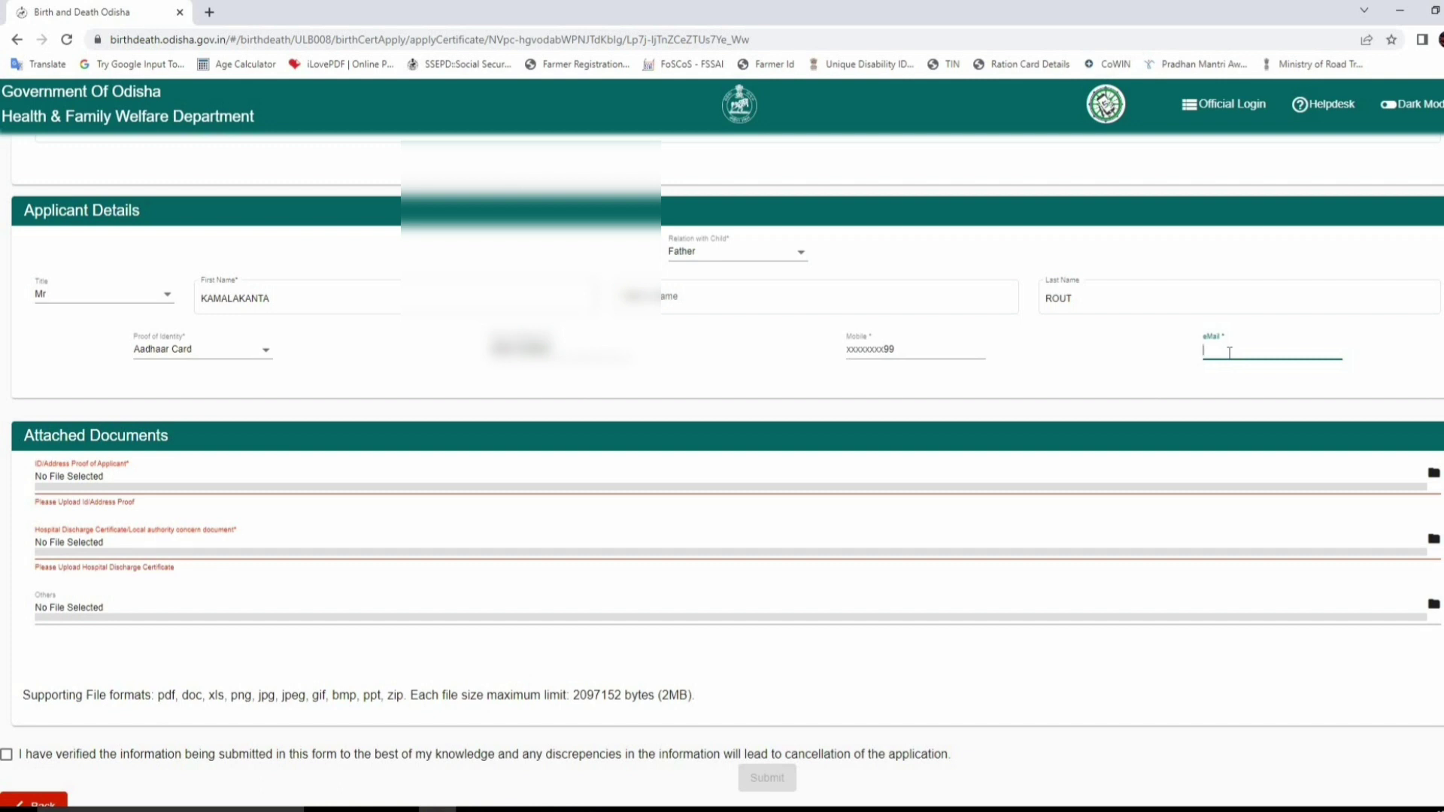
scroll(355, 364, down, 1)
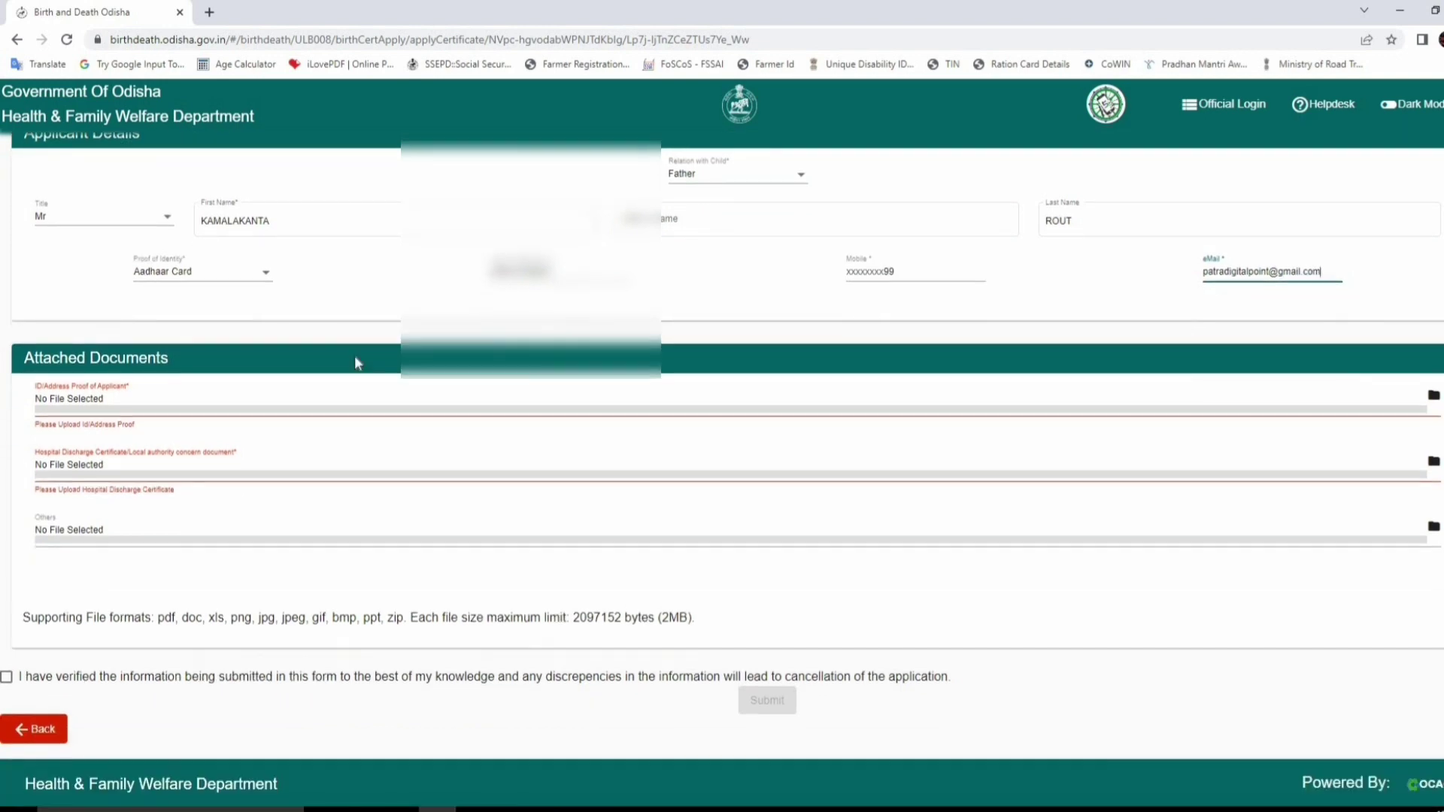
- Attach ADHAR.pdf as ID/address proof and DISCHARGE.pdf as the hospital discharge certificate
click(83, 407)
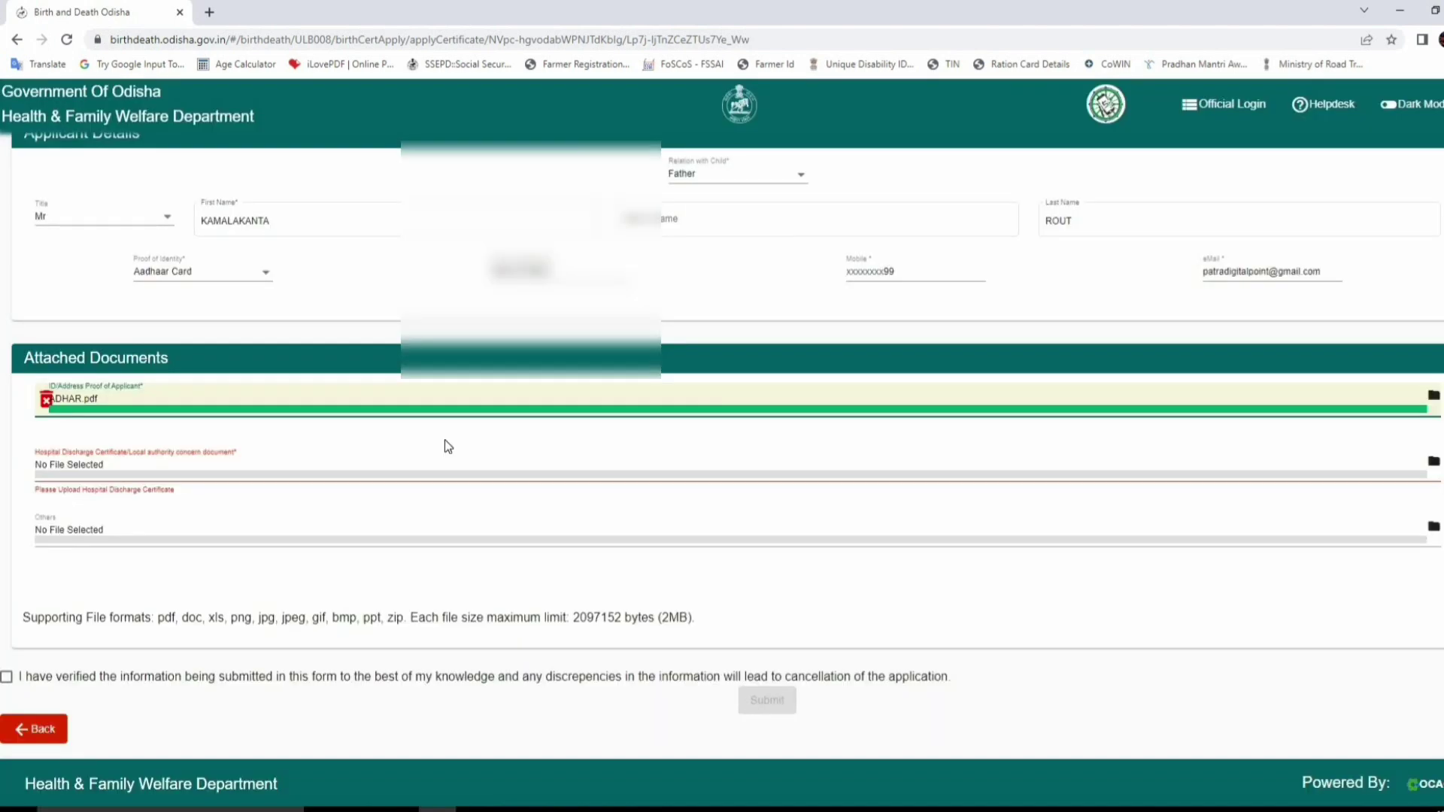
click(297, 466)
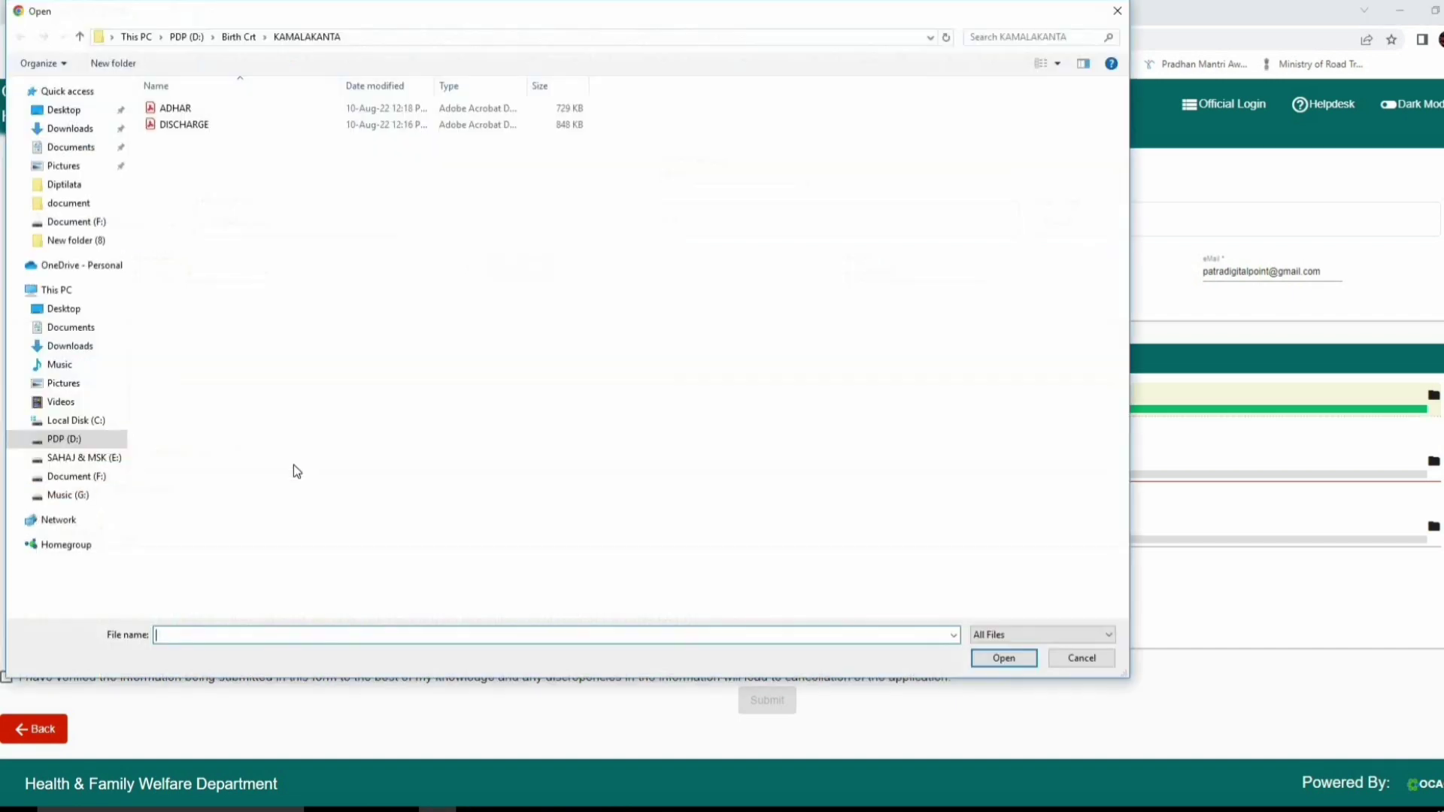
double_click(215, 130)
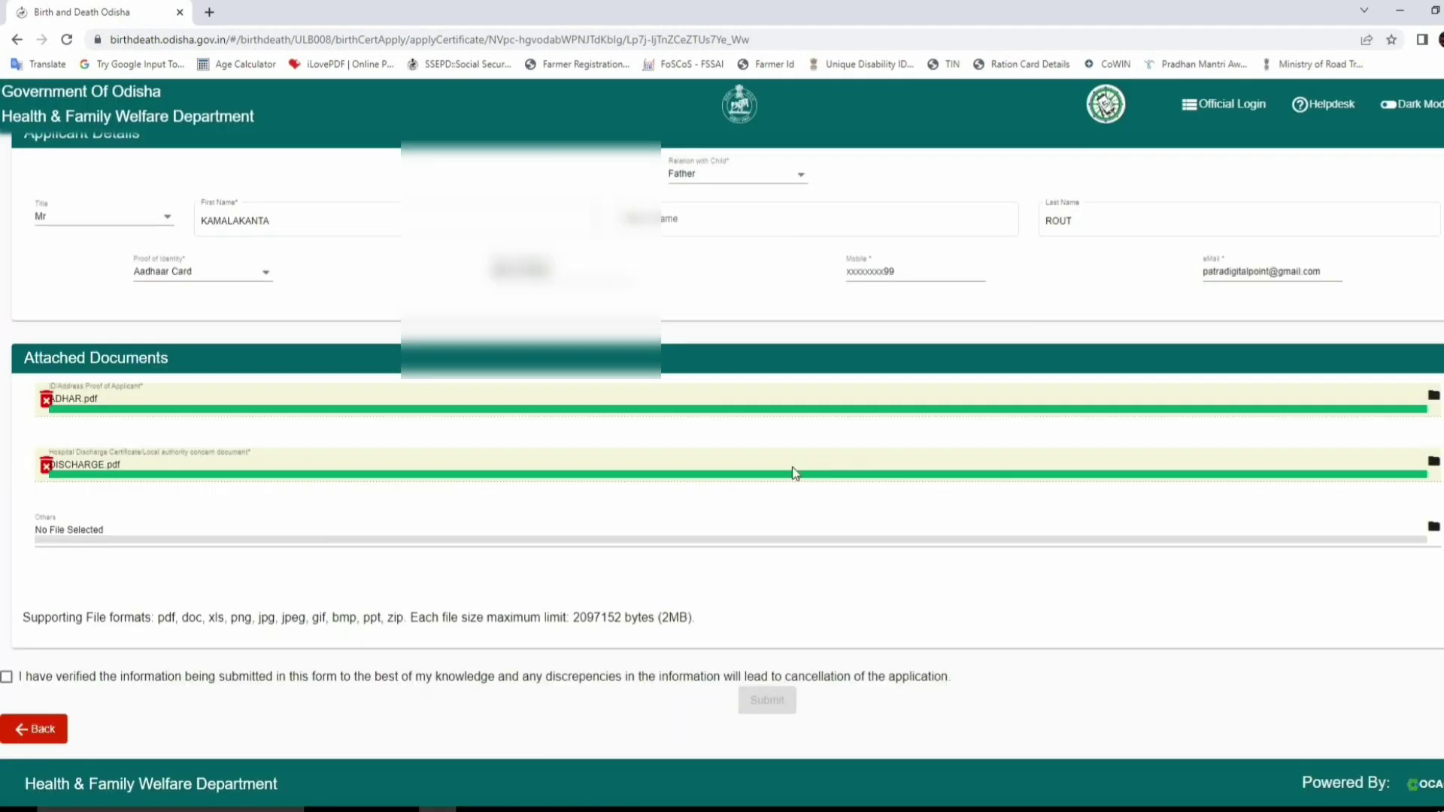
scroll(718, 481, down, 1)
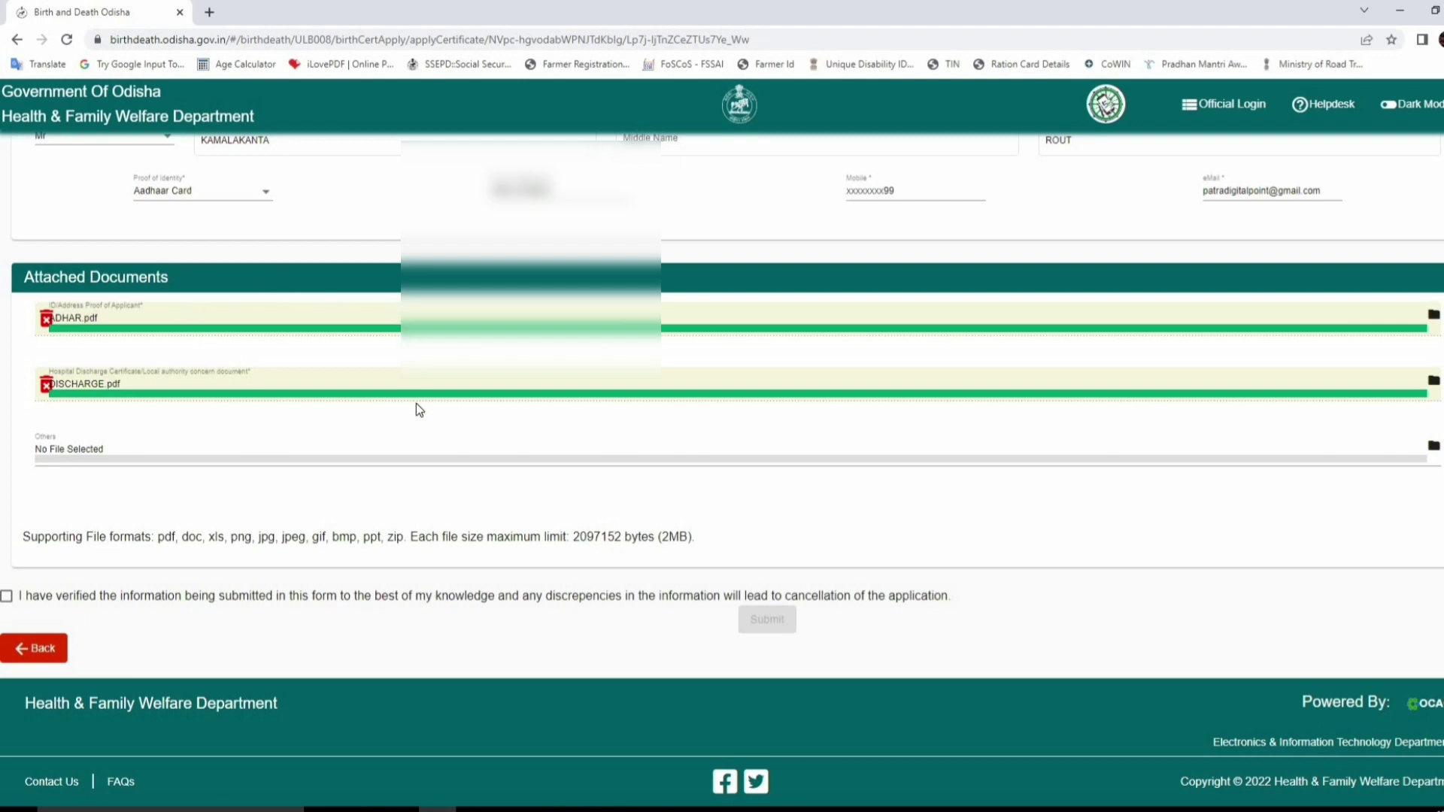
- Tick the verification declaration, dismiss the mobile-number reminder, and submit the application
click(7, 598)
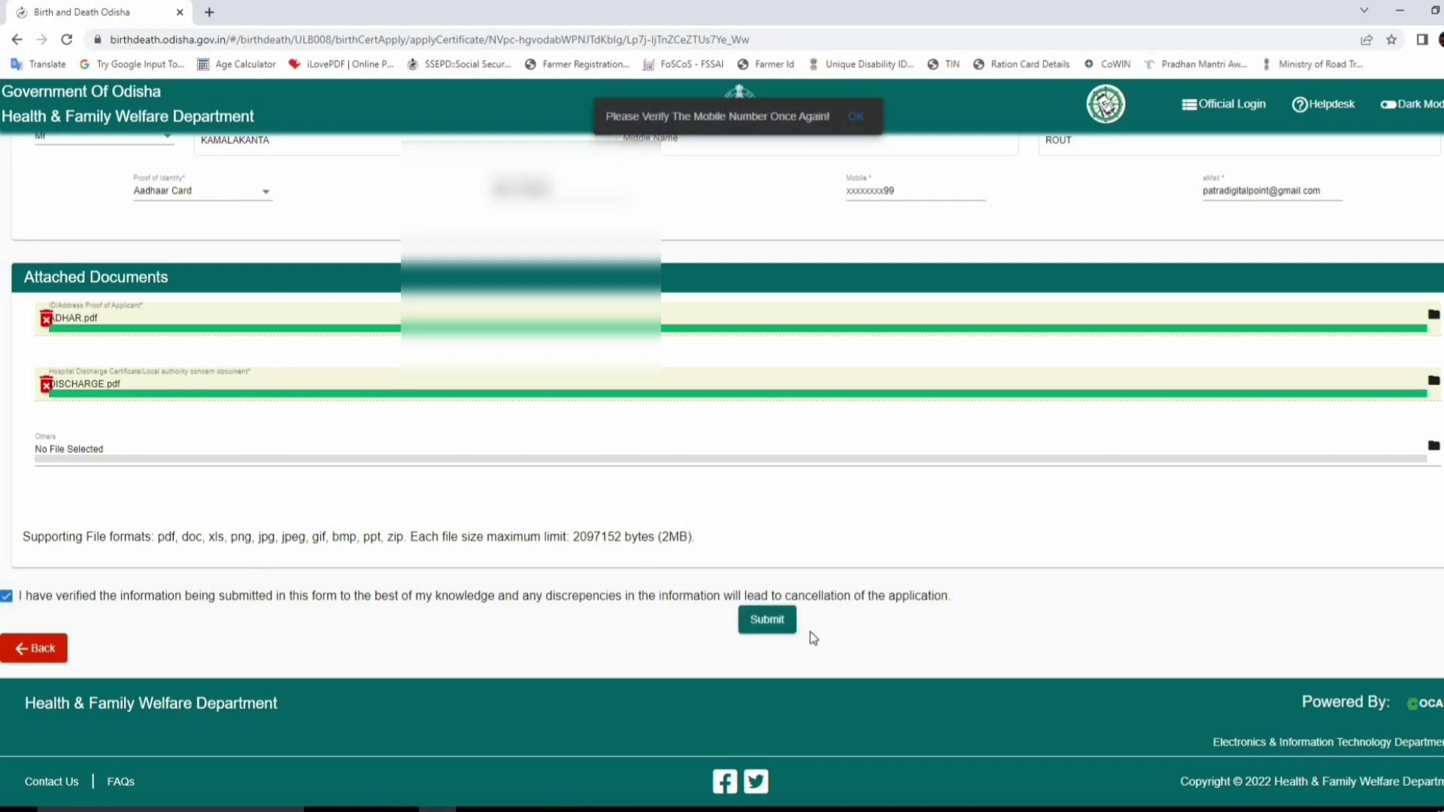
click(858, 118)
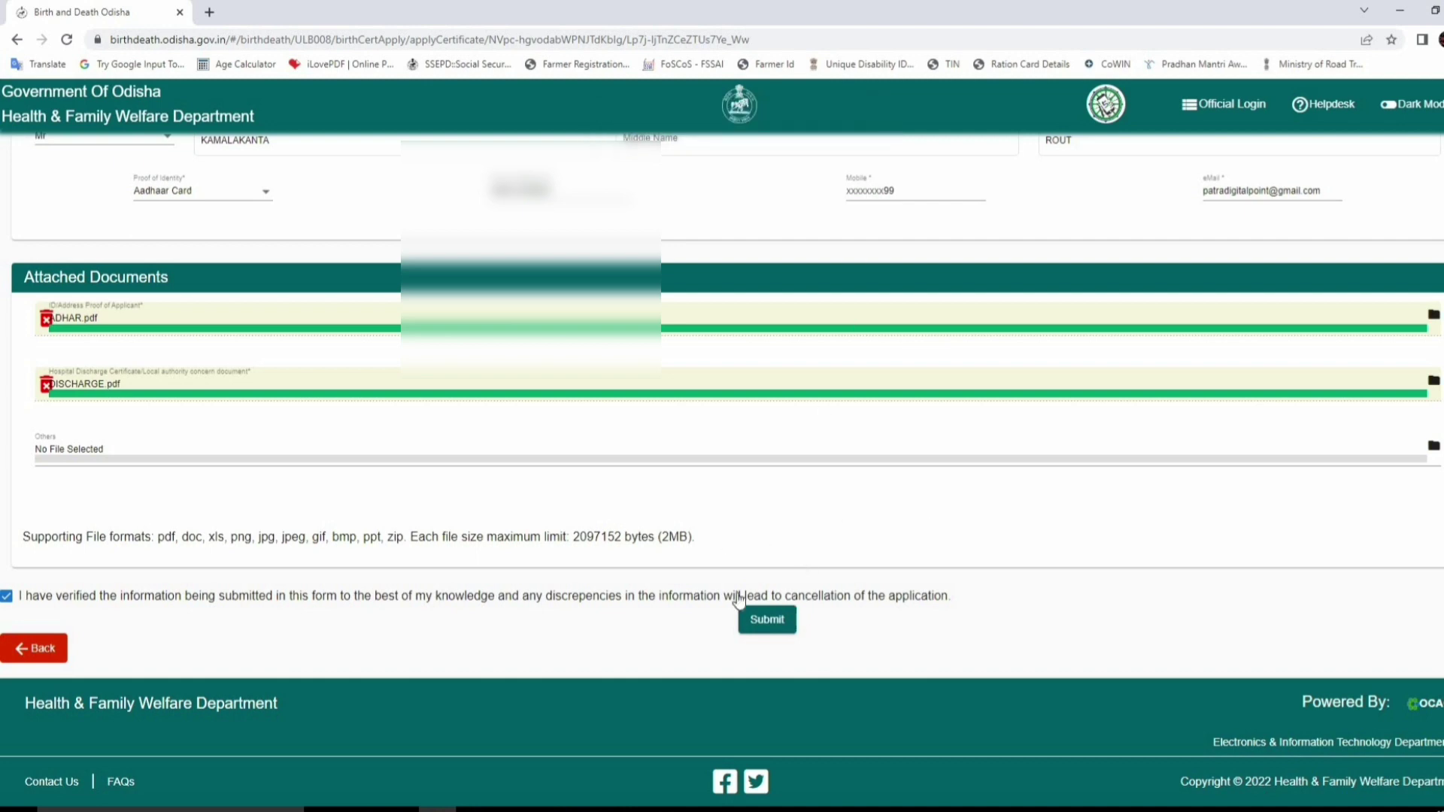
click(770, 621)
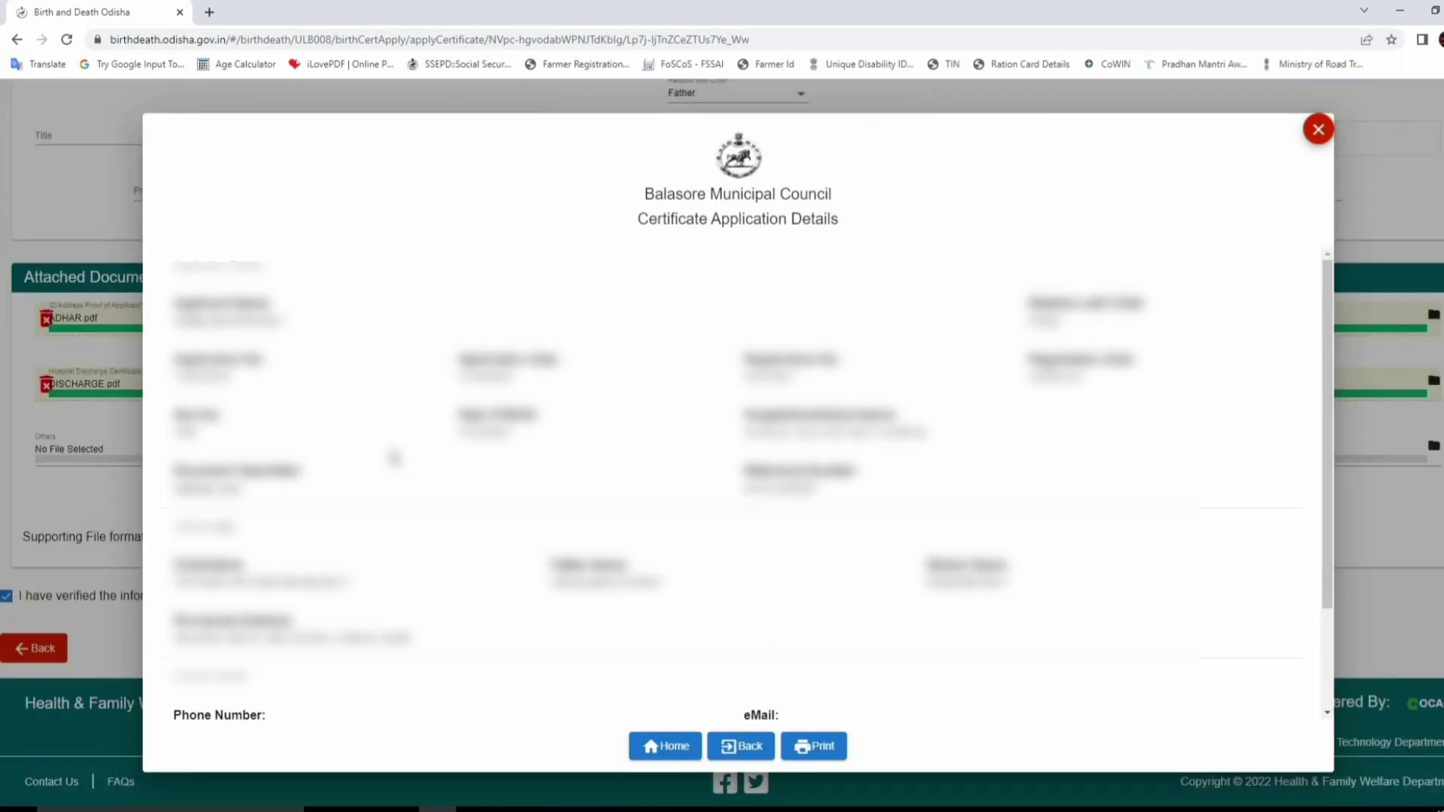
- Review the Certificate Application Details and use Print to download the acknowledgement PDF
scroll(384, 481, down, 2)
scroll(369, 496, up, 2)
scroll(765, 382, down, 1)
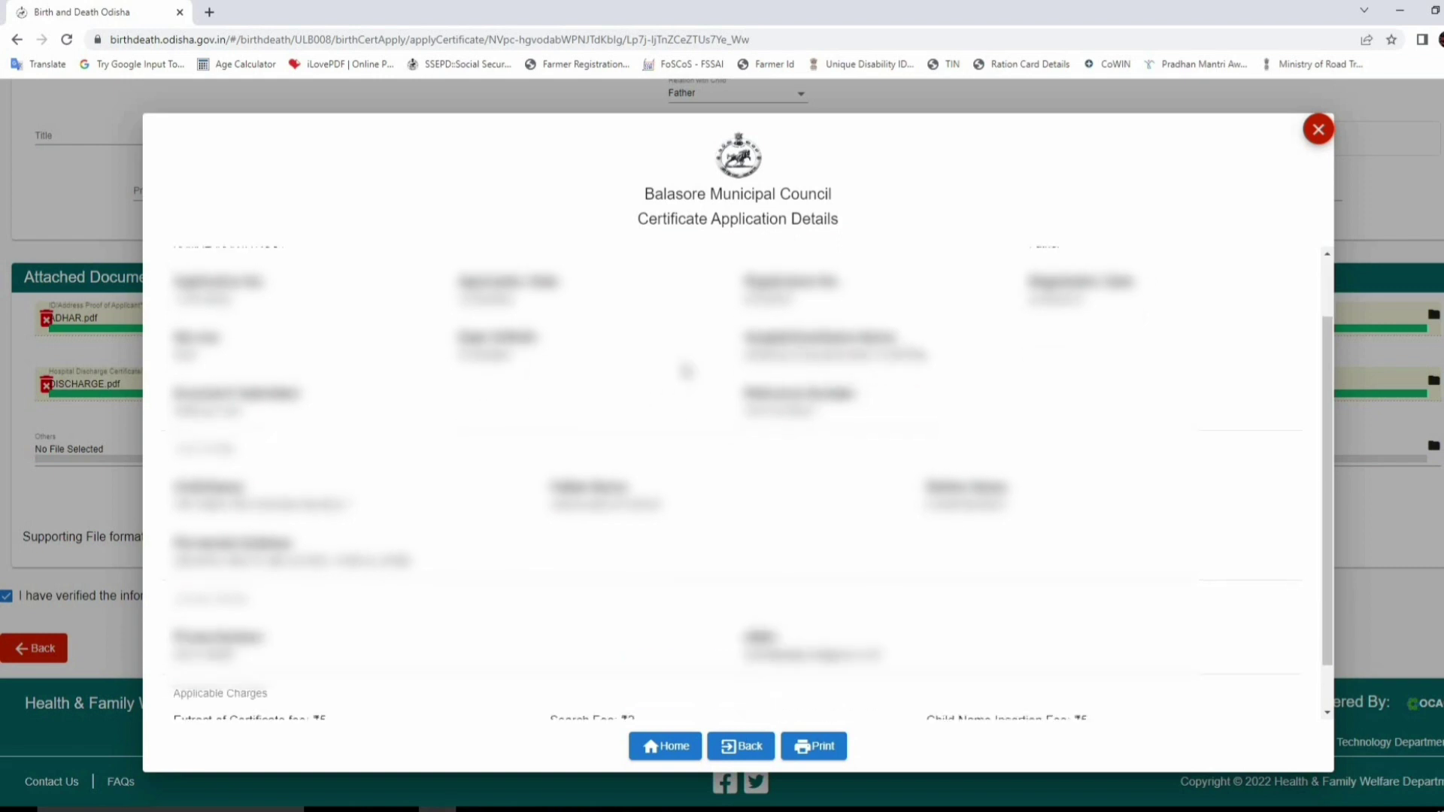
scroll(344, 429, down, 1)
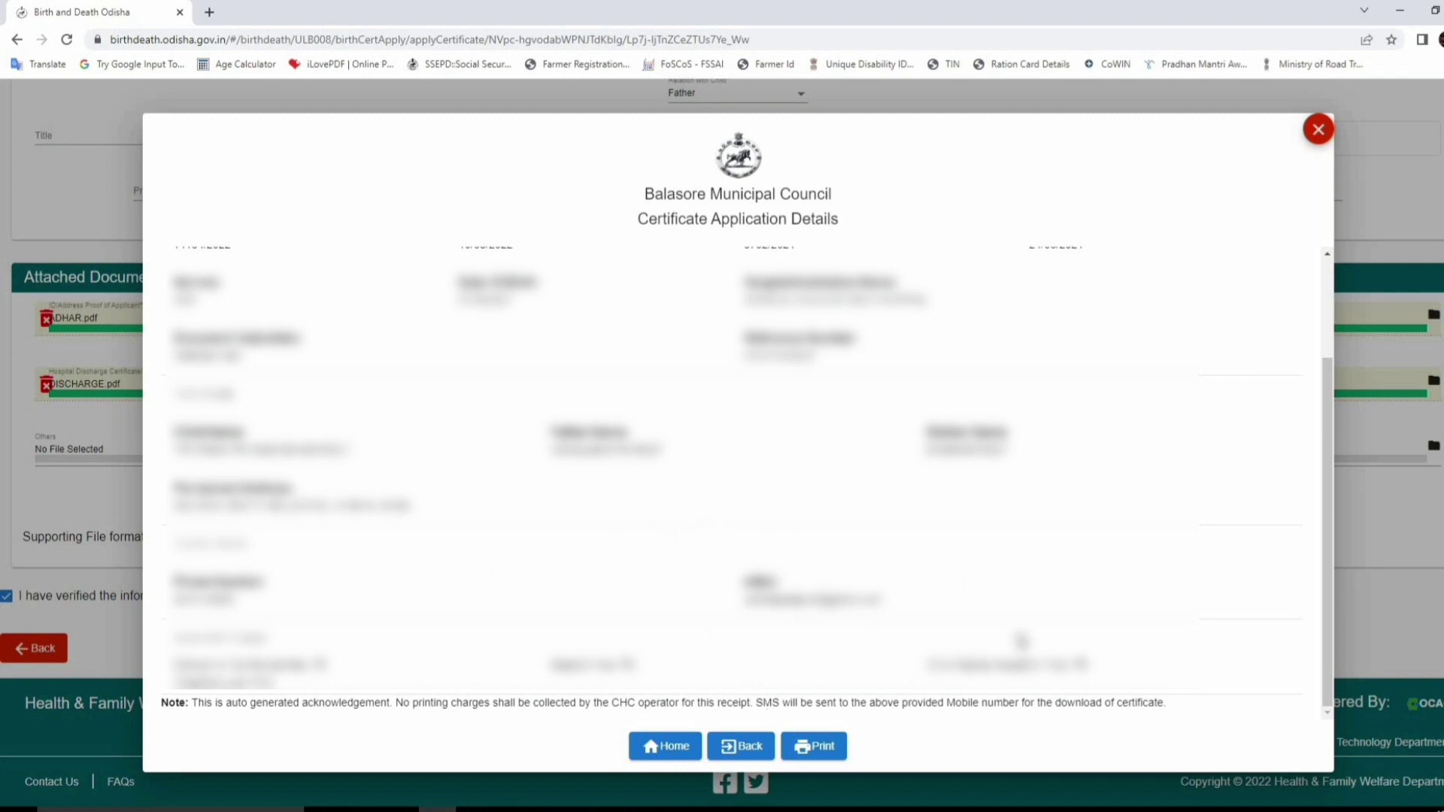
scroll(927, 648, up, 2)
scroll(865, 677, down, 2)
click(820, 748)
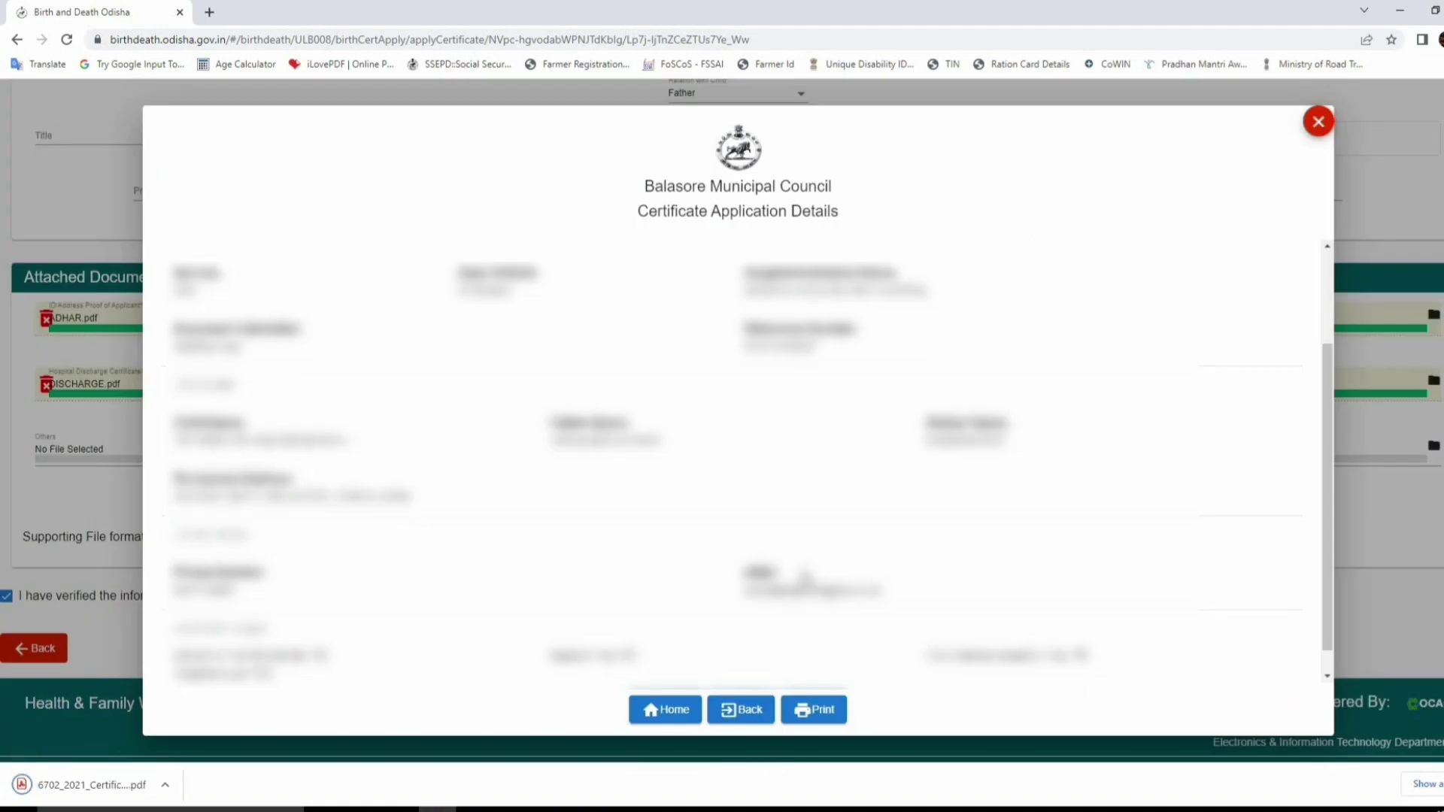
scroll(797, 602, down, 1)
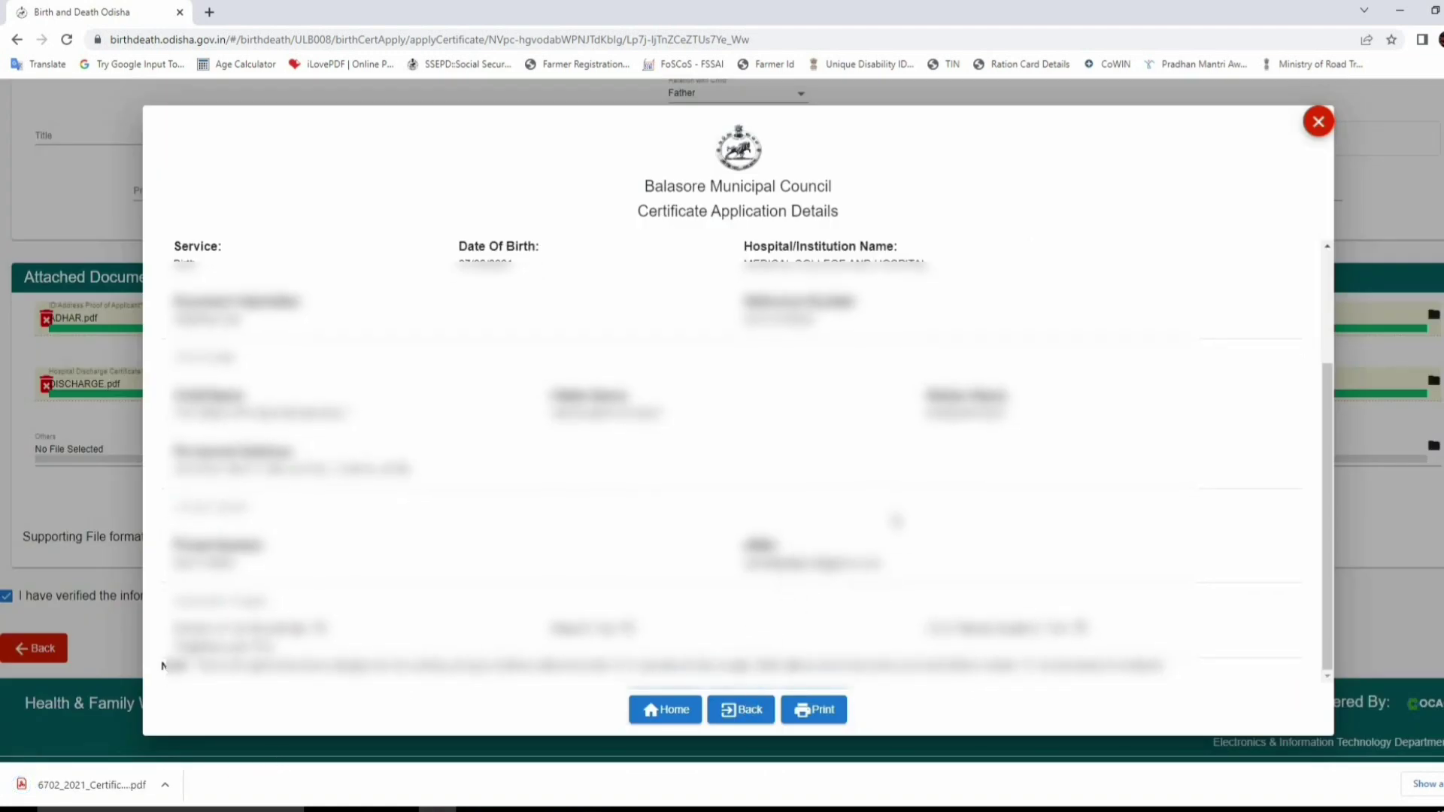
- Open 6702_2021_Certificate.pdf maximized in Acrobat Reader and bring up its Print dialog
click(167, 780)
click(196, 730)
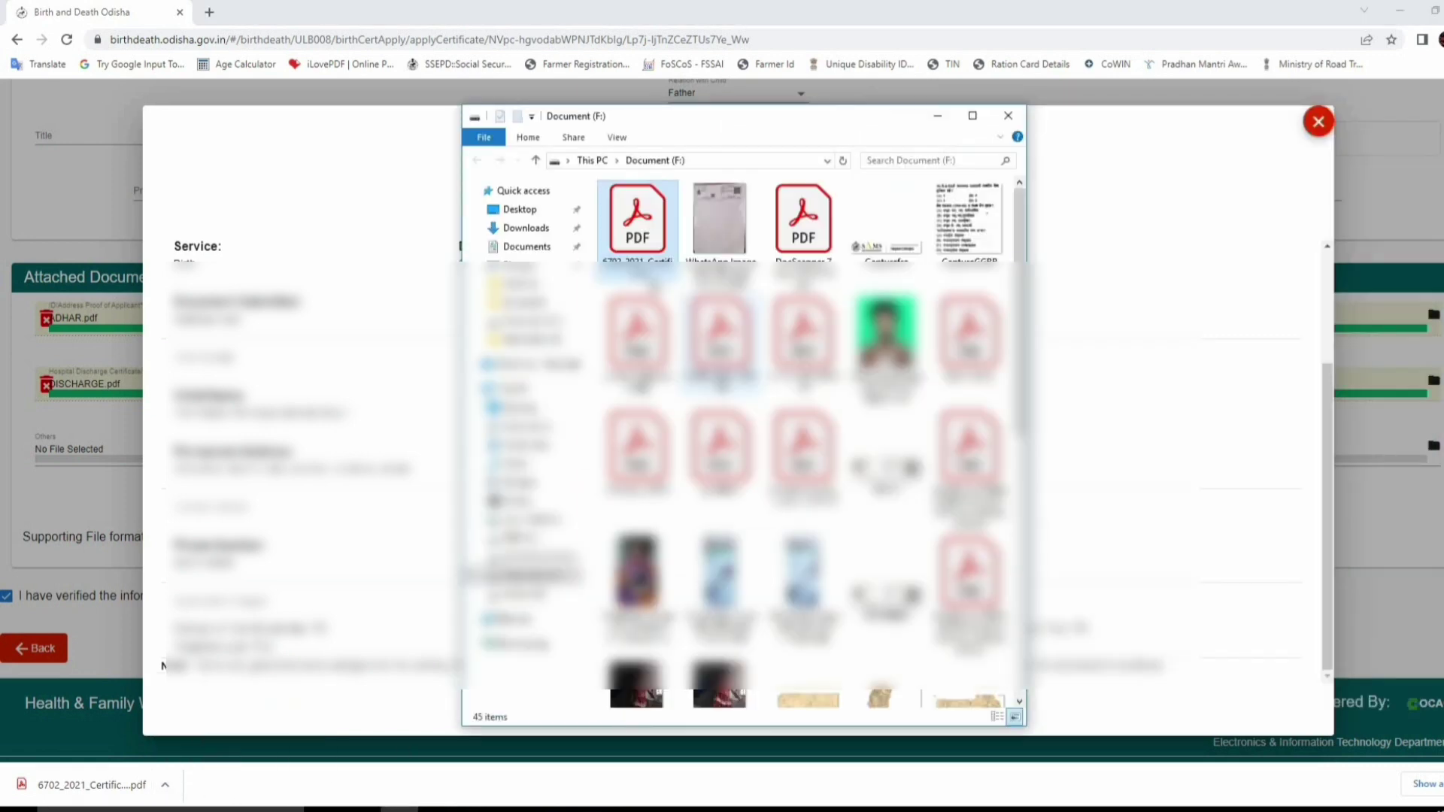
double_click(652, 245)
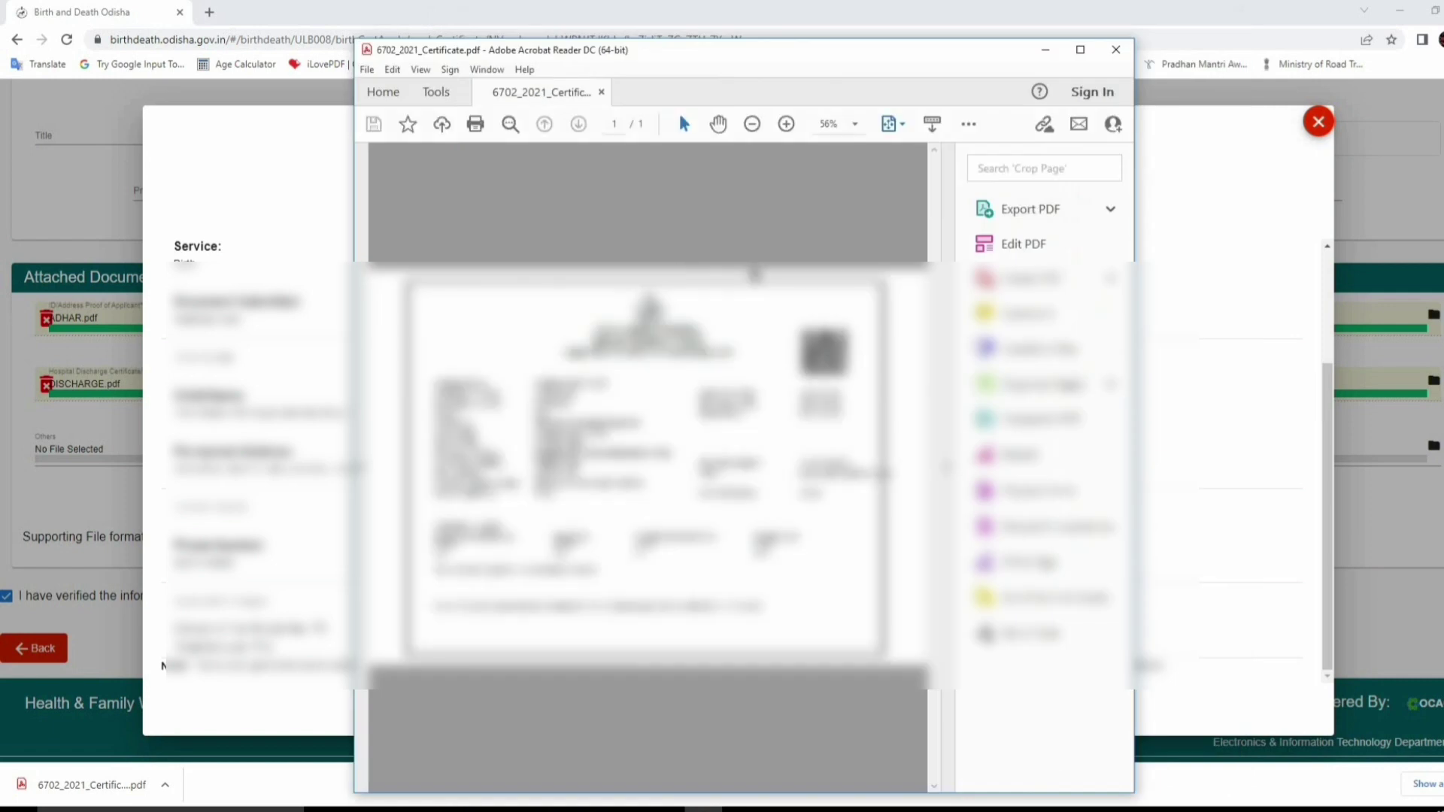
click(1079, 50)
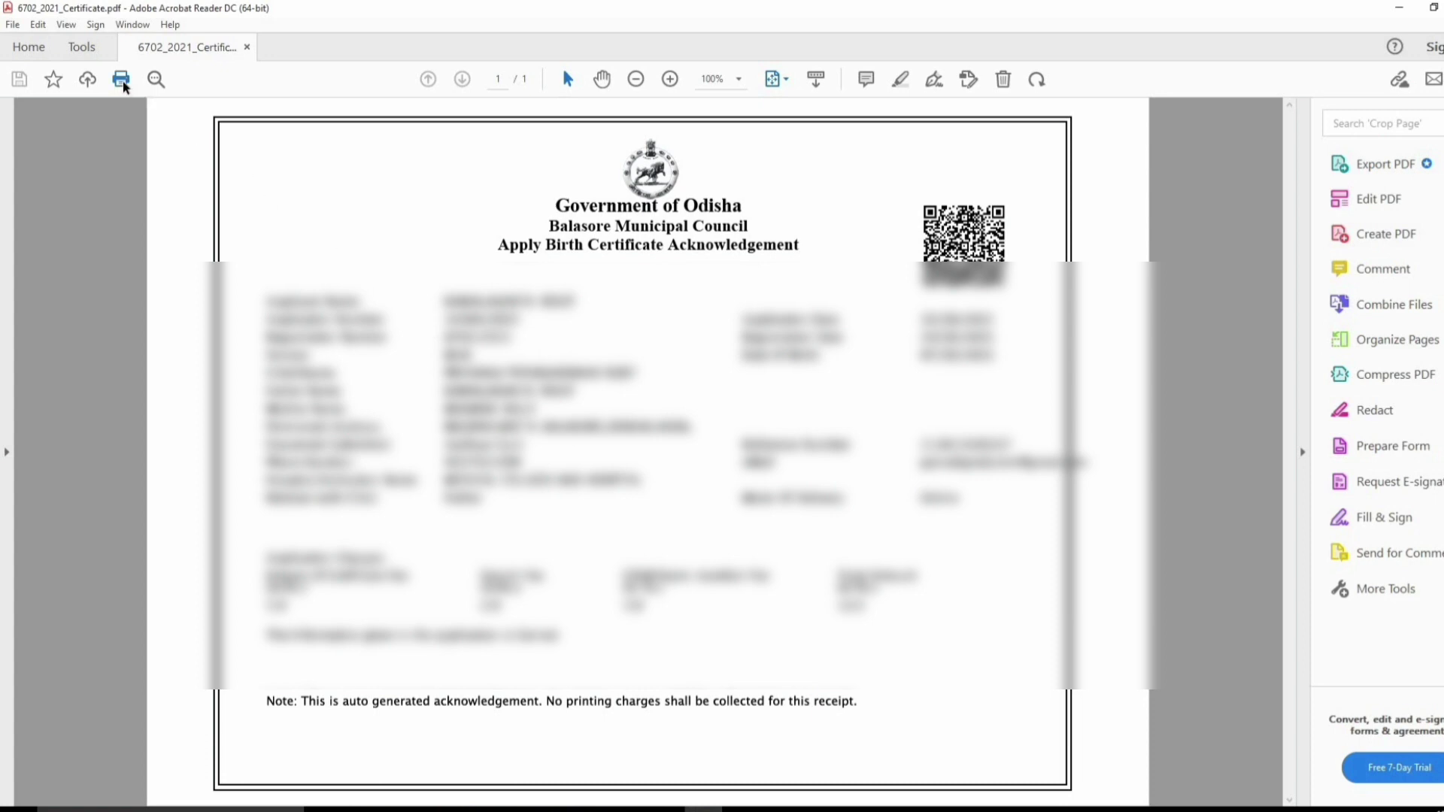
key(ctrl+p)
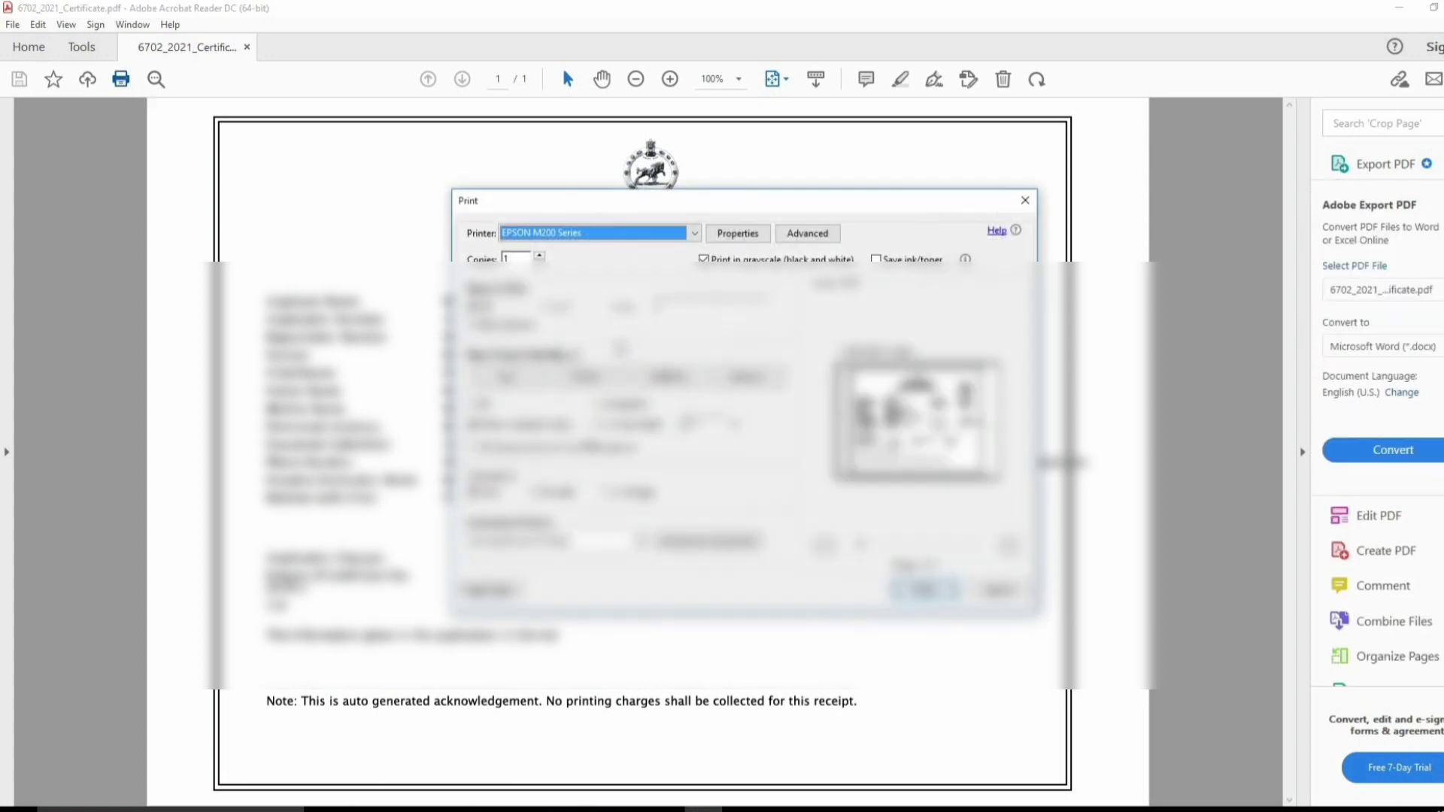